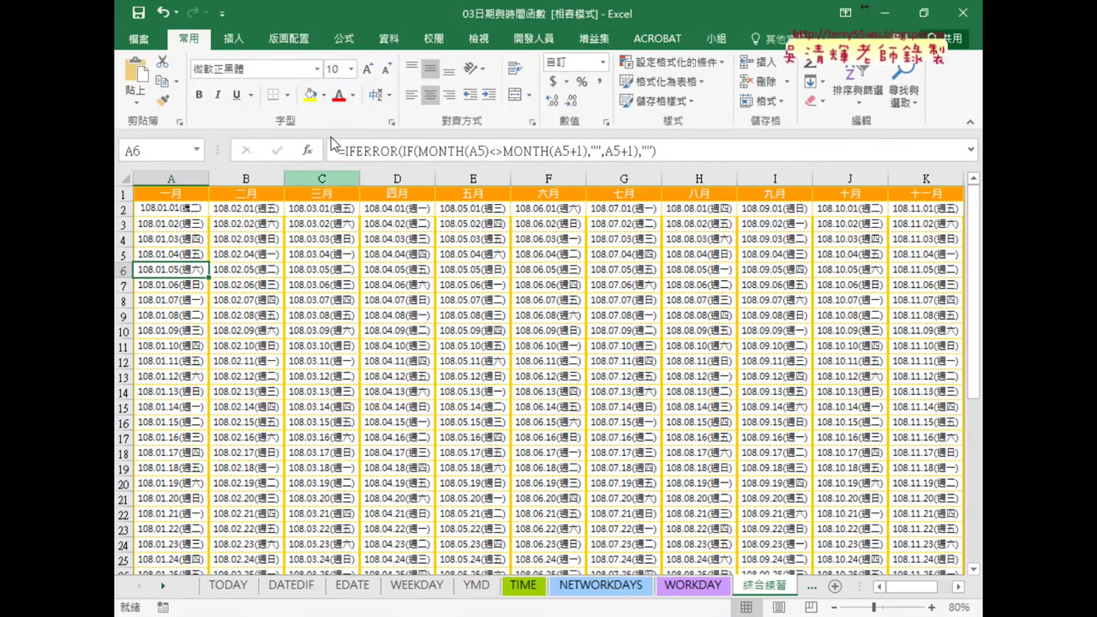
Step: Give the Saturday date in A6 green font colour
left_click(354, 96)
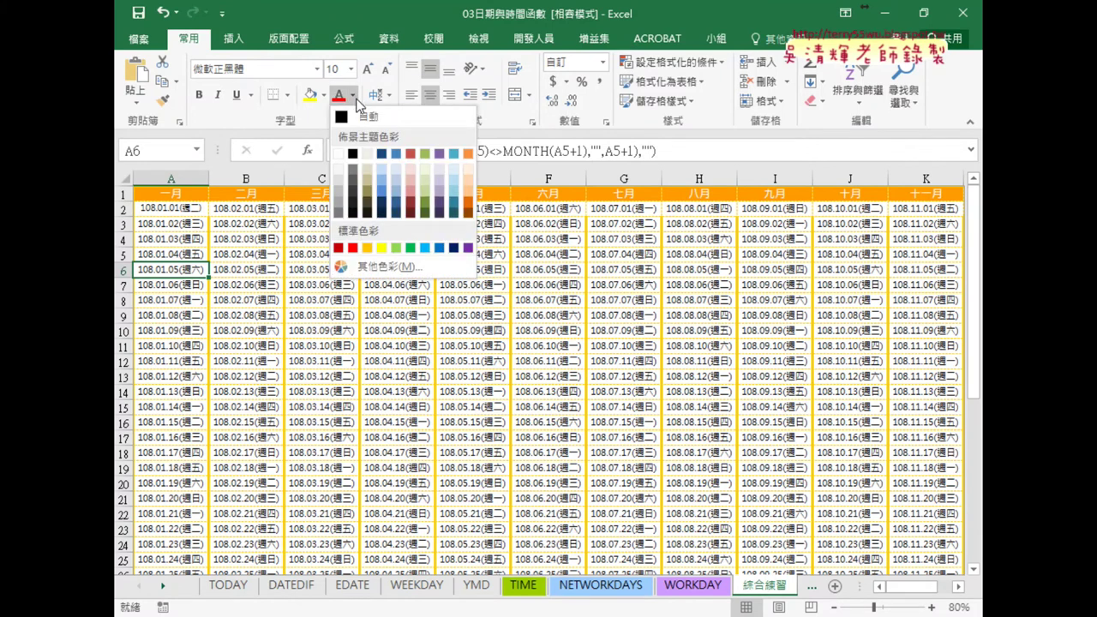
left_click(424, 216)
left_click(325, 96)
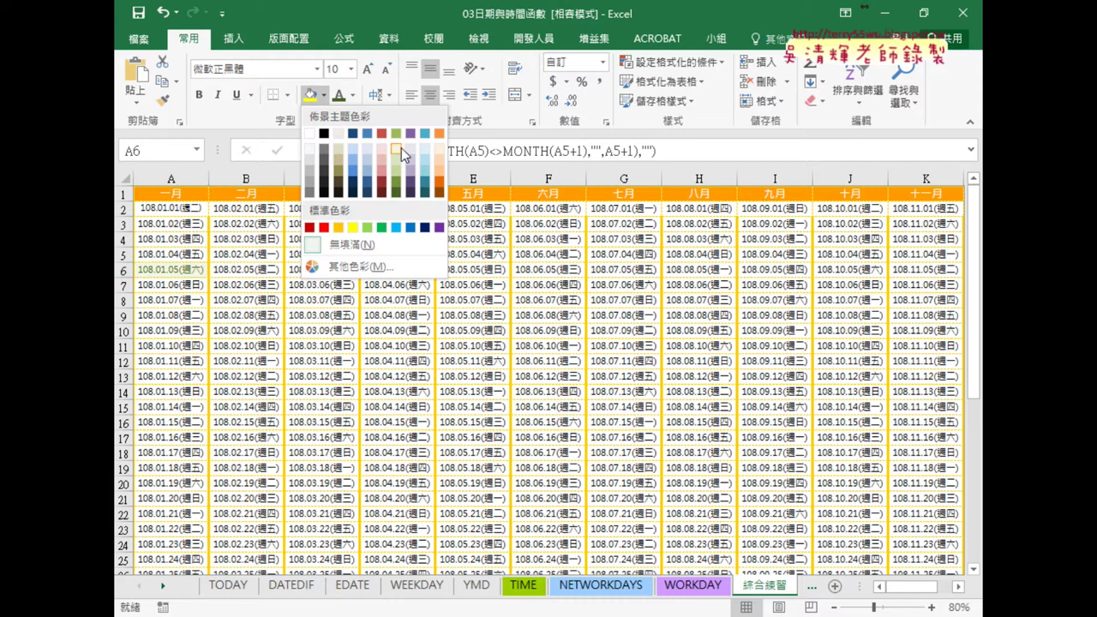
left_click(360, 215)
Step: Give the Sunday date in A7 red text on a yellow fill
left_click(205, 283)
left_click(352, 95)
left_click(352, 248)
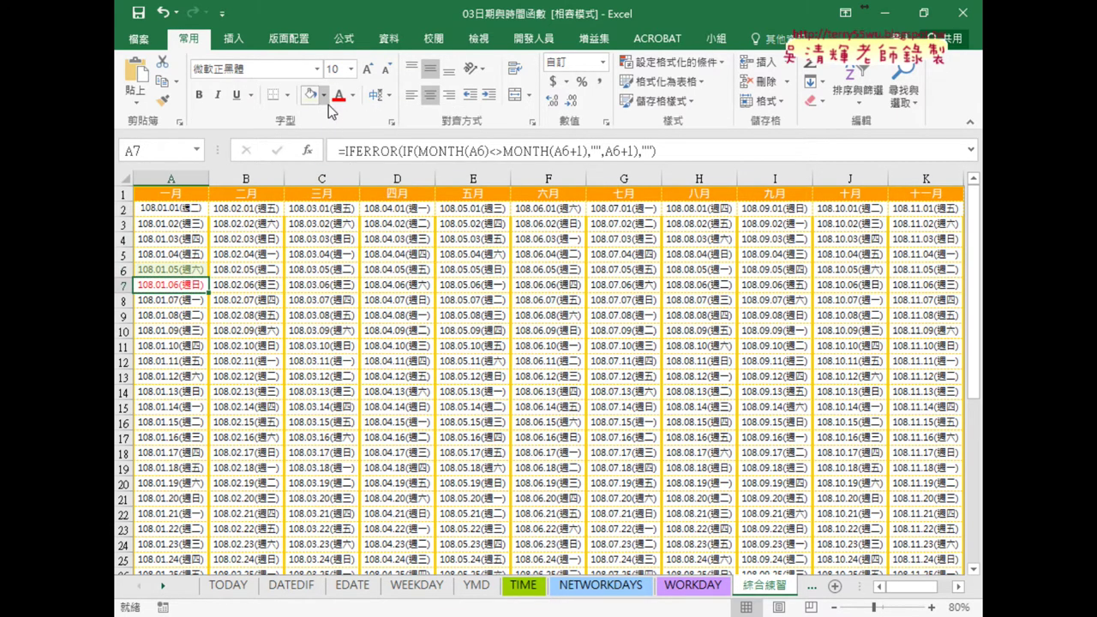
left_click(325, 95)
left_click(355, 246)
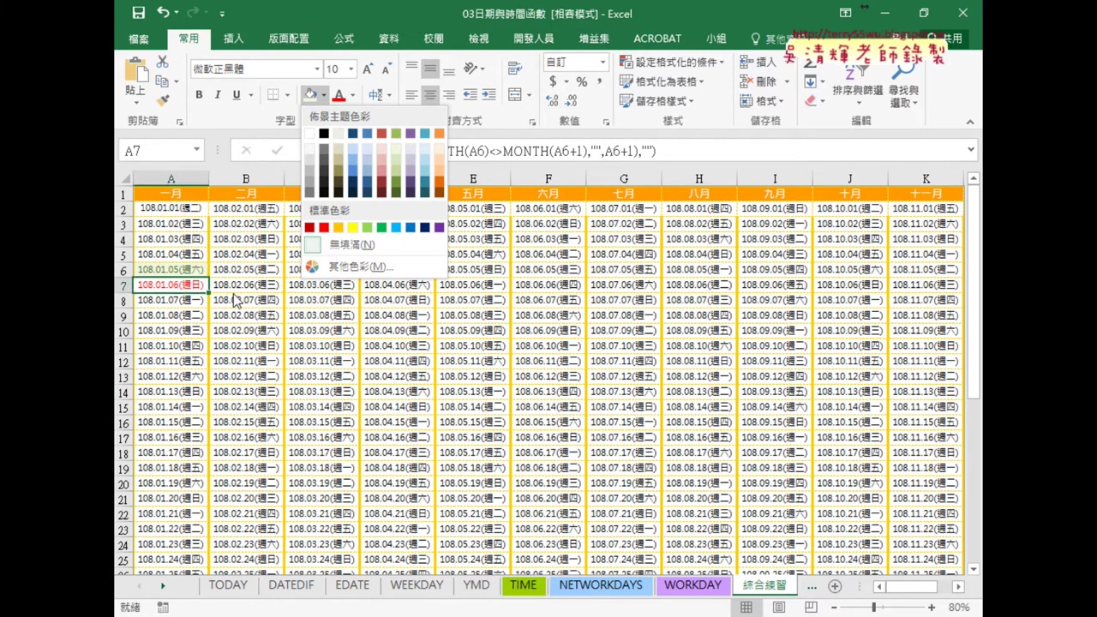
left_click(352, 227)
left_click(193, 271)
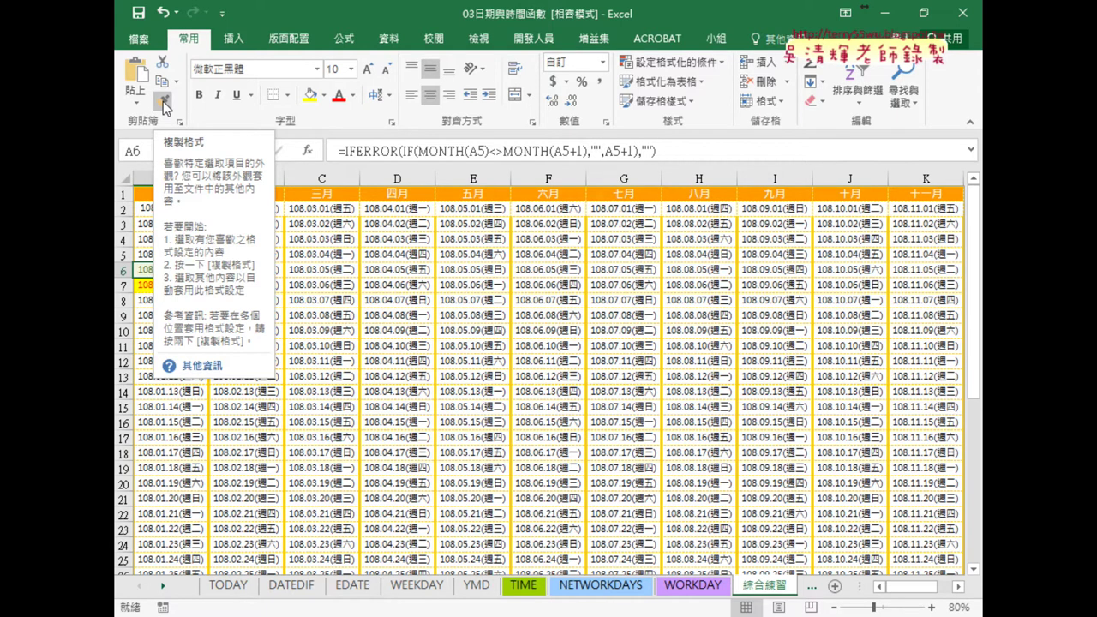
Step: Copy A6's formatting to A13 and A20 with Format Painter, then undo all manual weekend colouring
left_click(164, 105)
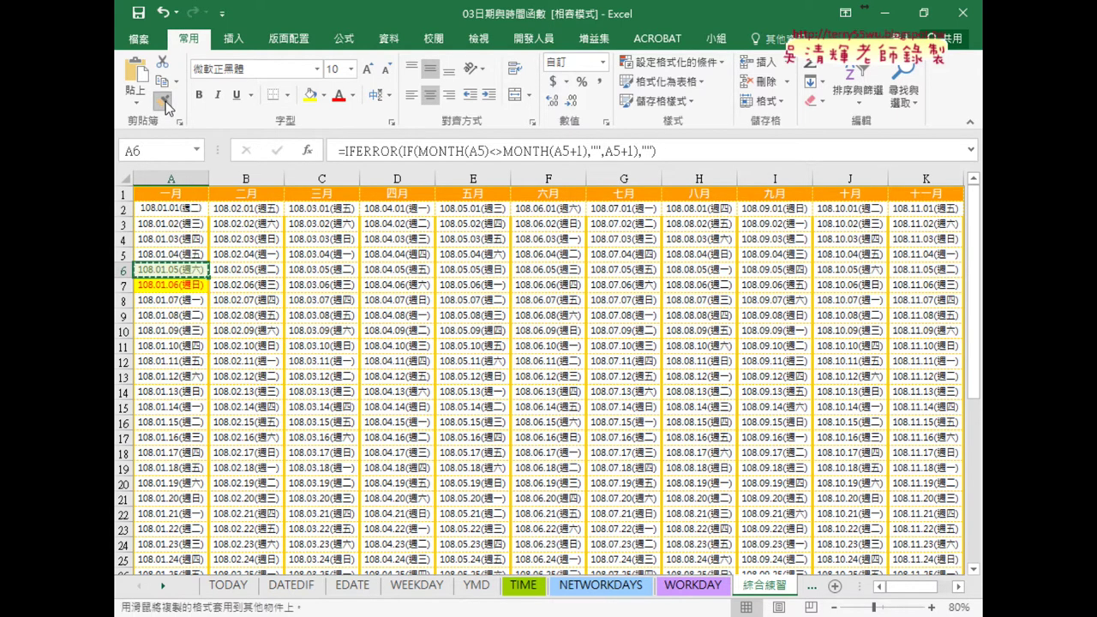
left_click(185, 376)
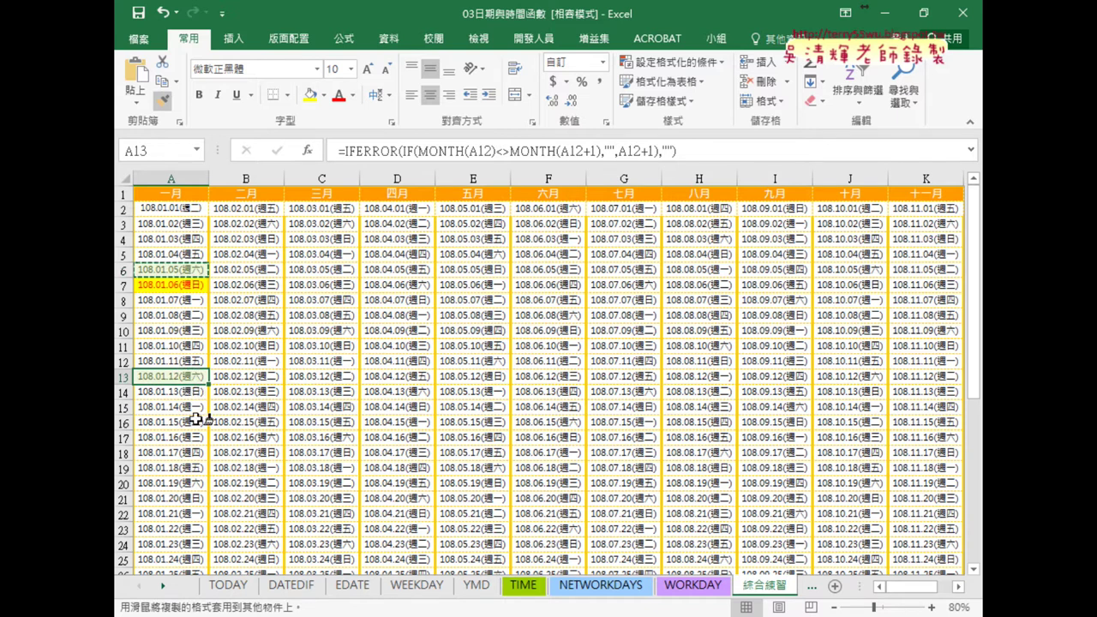
left_click(202, 483)
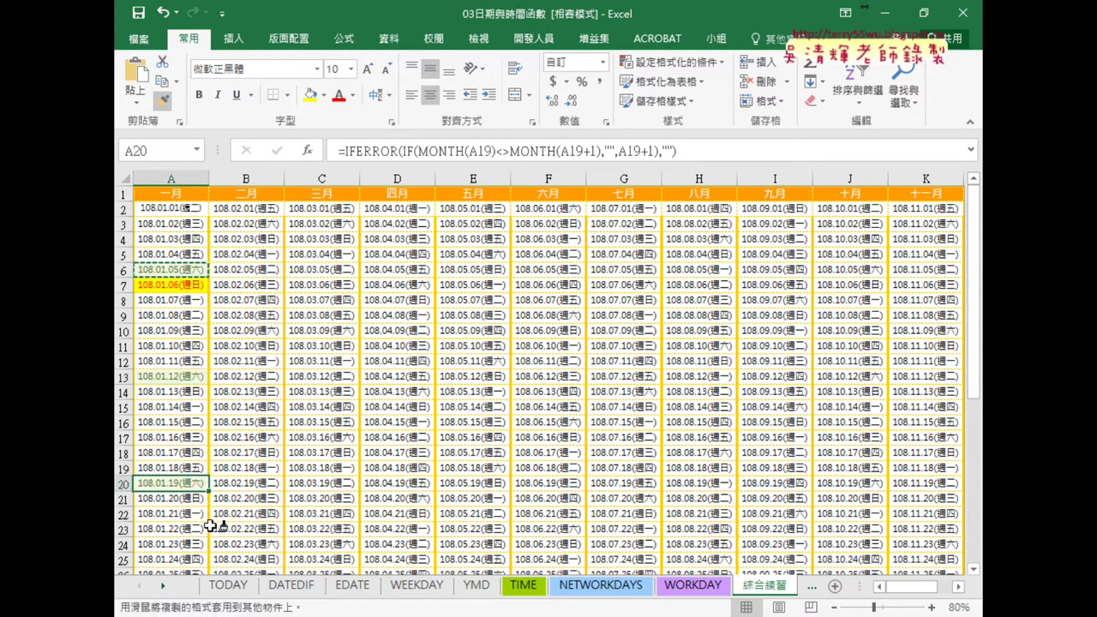
left_click(161, 101)
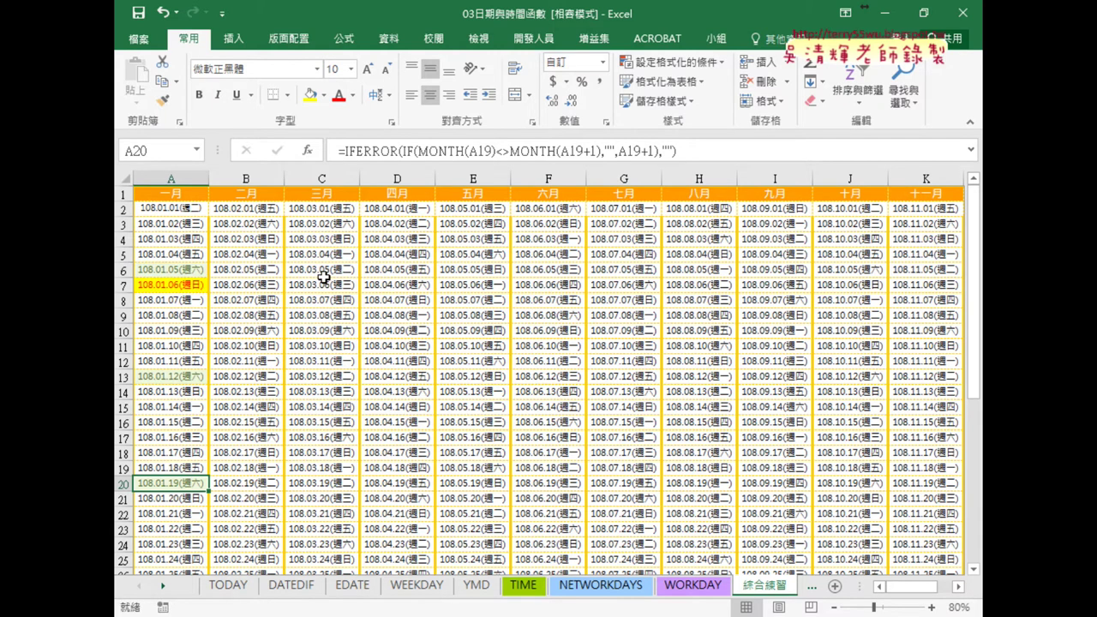
key("ctrl+z")
key("ctrl+z")
key("ctrl+z")
key("ctrl+z")
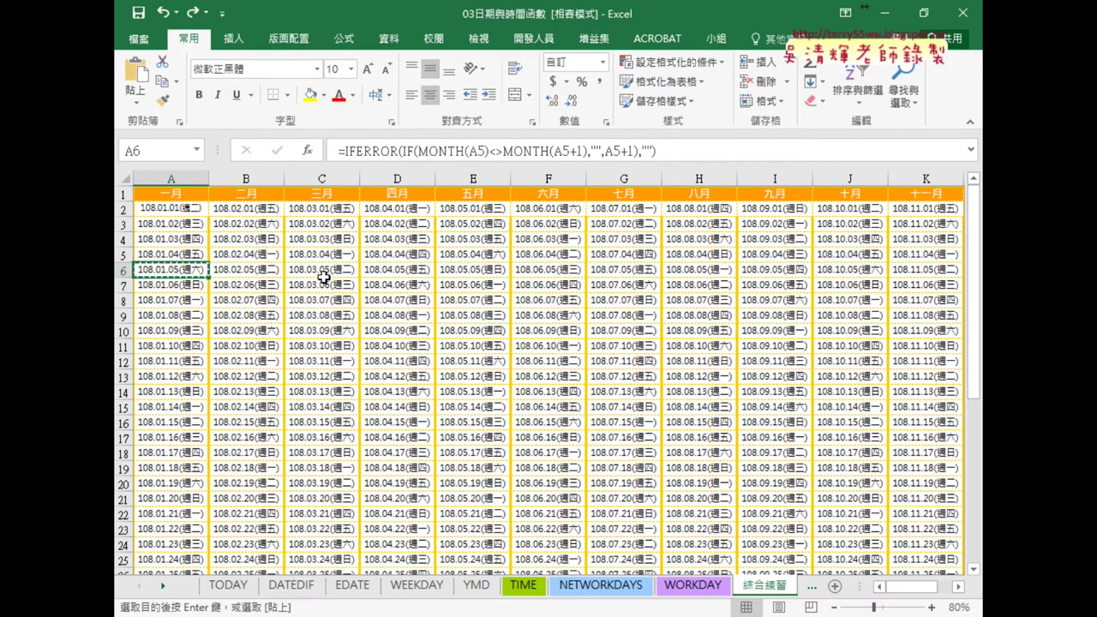
key("Escape")
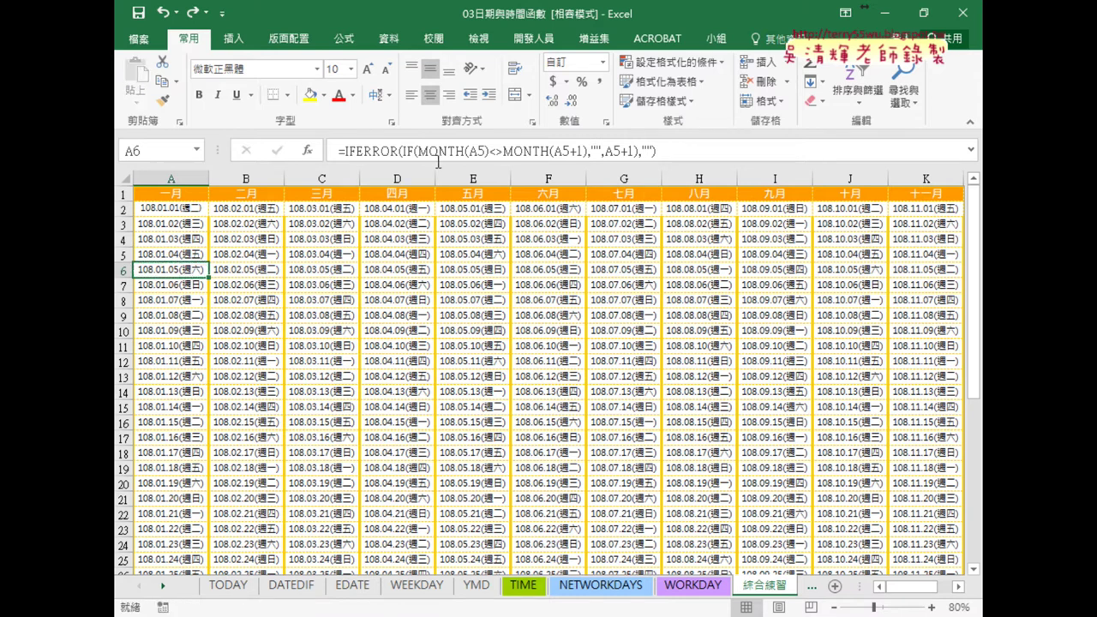
left_click(682, 69)
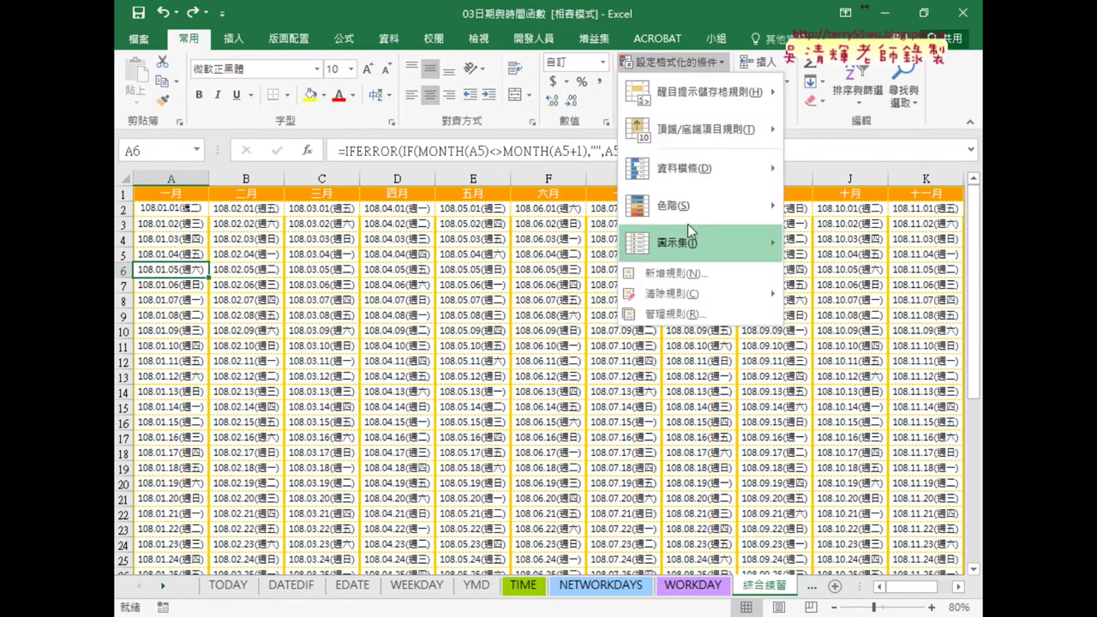
left_click(677, 274)
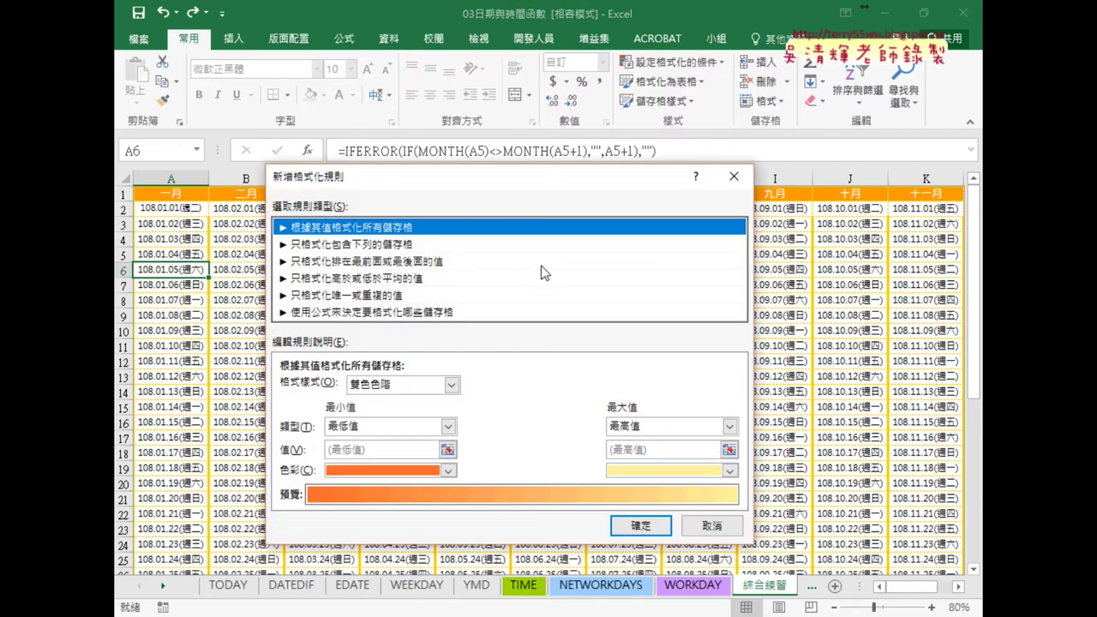
left_click(360, 314)
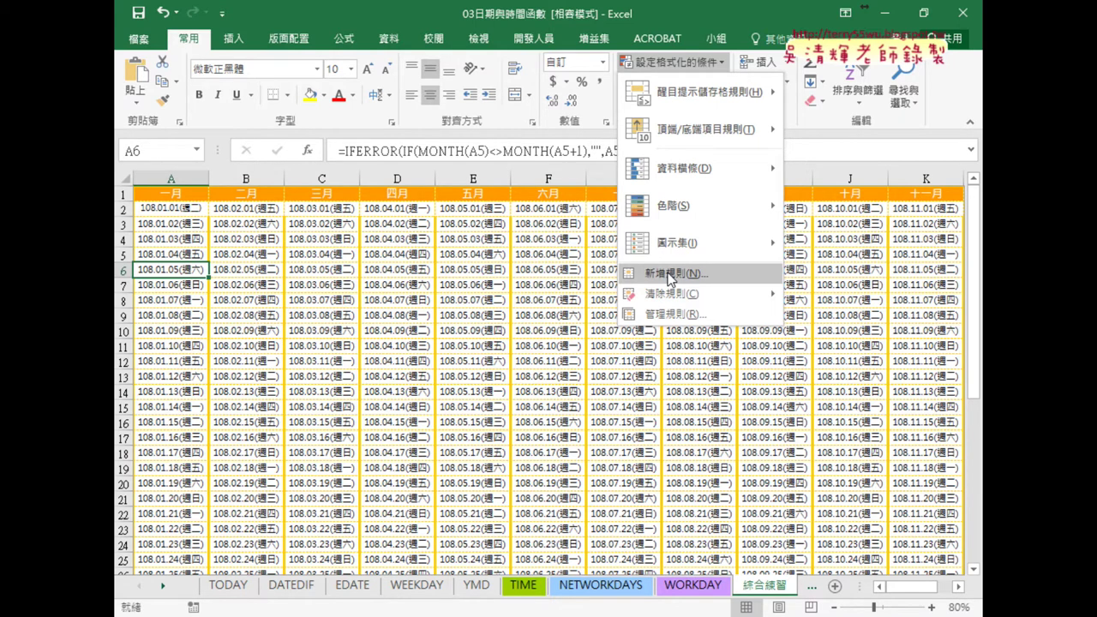
left_click(177, 220)
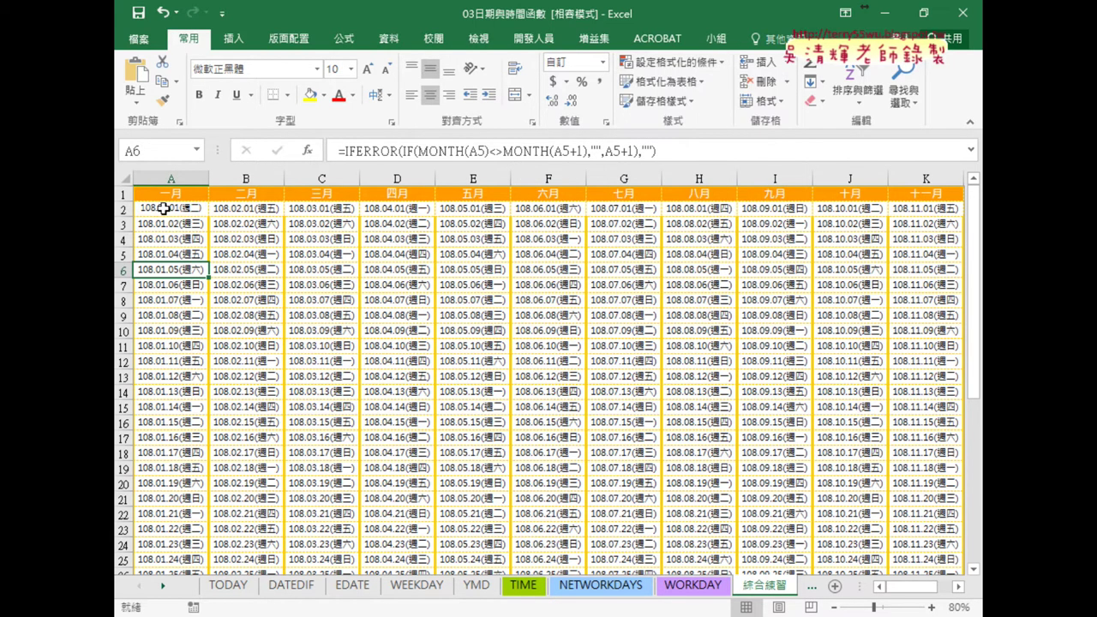
Step: Select the whole calendar date block A2:L32, starting from A2
left_click(171, 209)
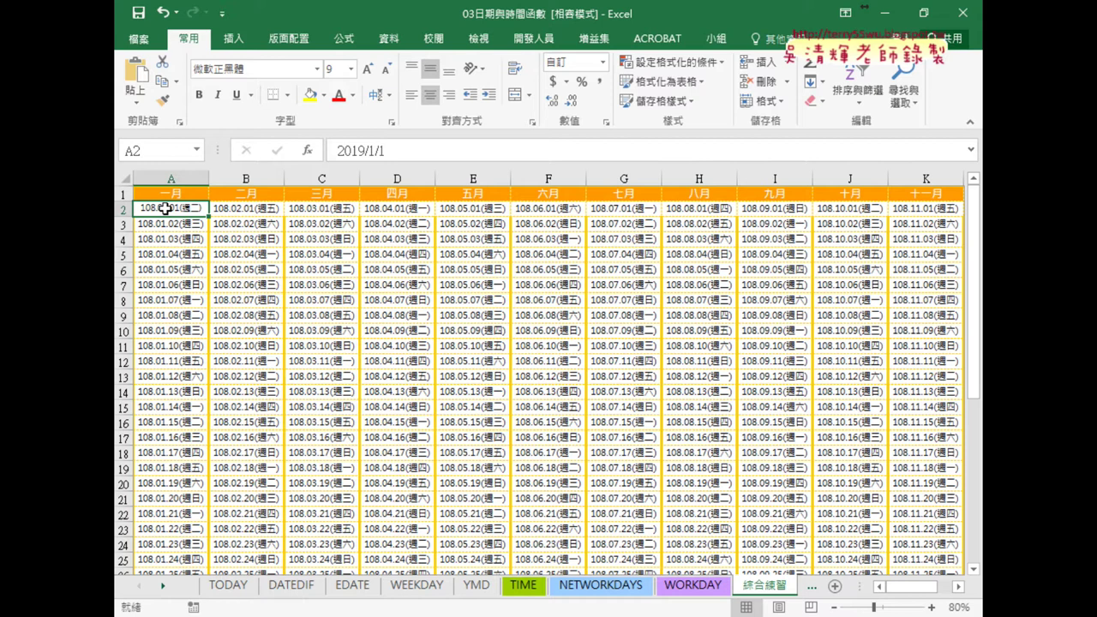
key("ctrl+shift+Right")
key("ctrl+shift+Down")
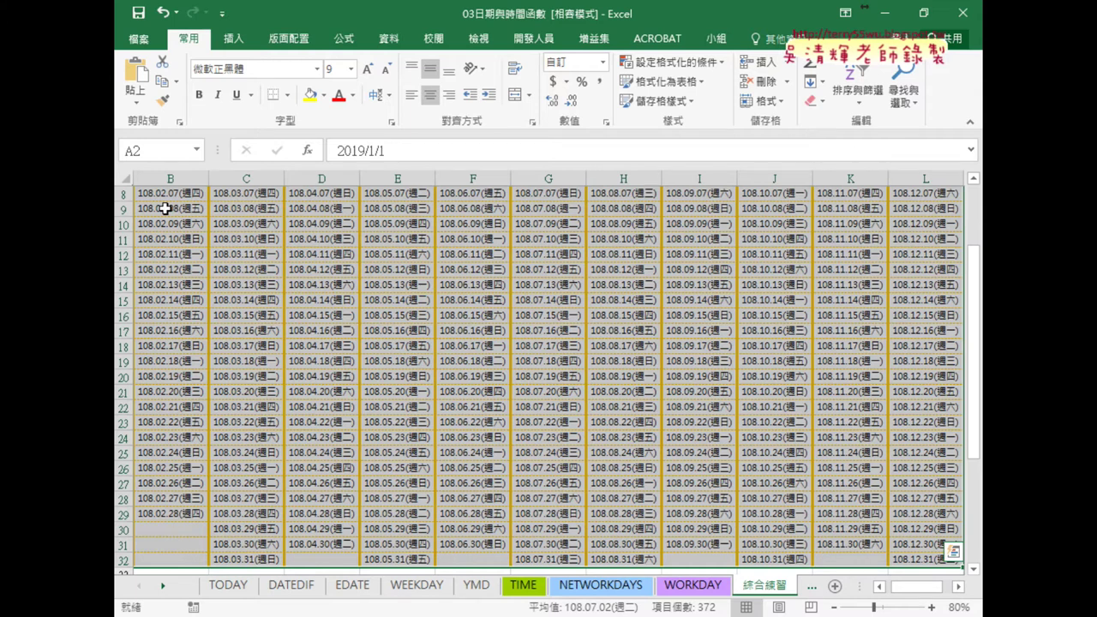
scroll(164, 208, "up", 3)
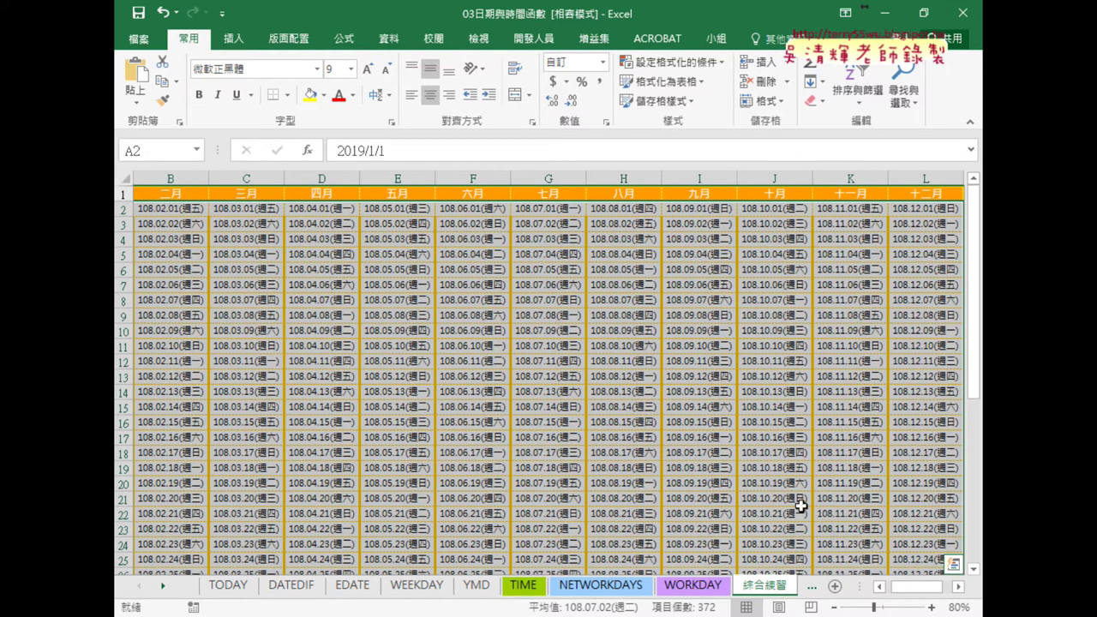
left_click_drag(925, 587, 915, 587)
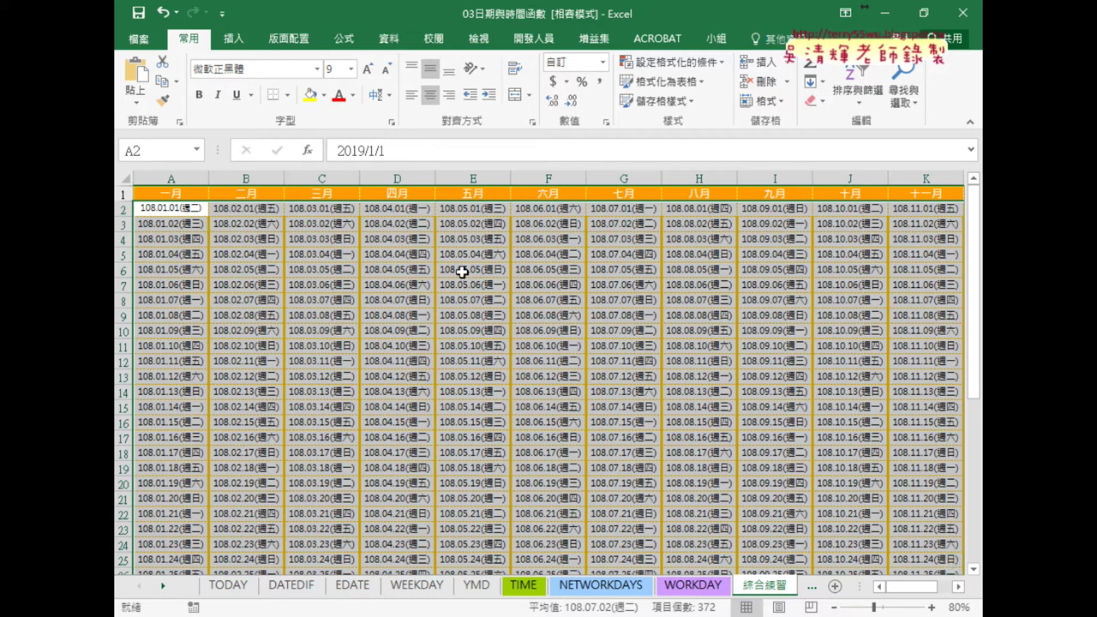
left_click_drag(159, 208, 979, 230)
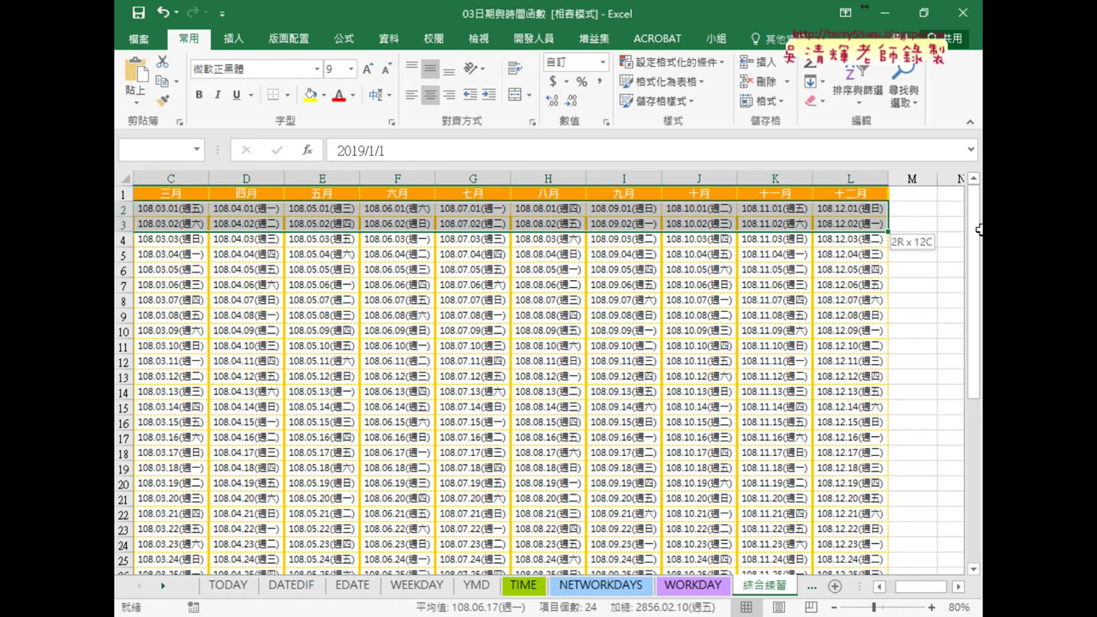
mouse_move(979, 230)
left_mouse_down()
mouse_move(712, 249)
mouse_move(117, 218)
mouse_move(159, 211)
left_mouse_up()
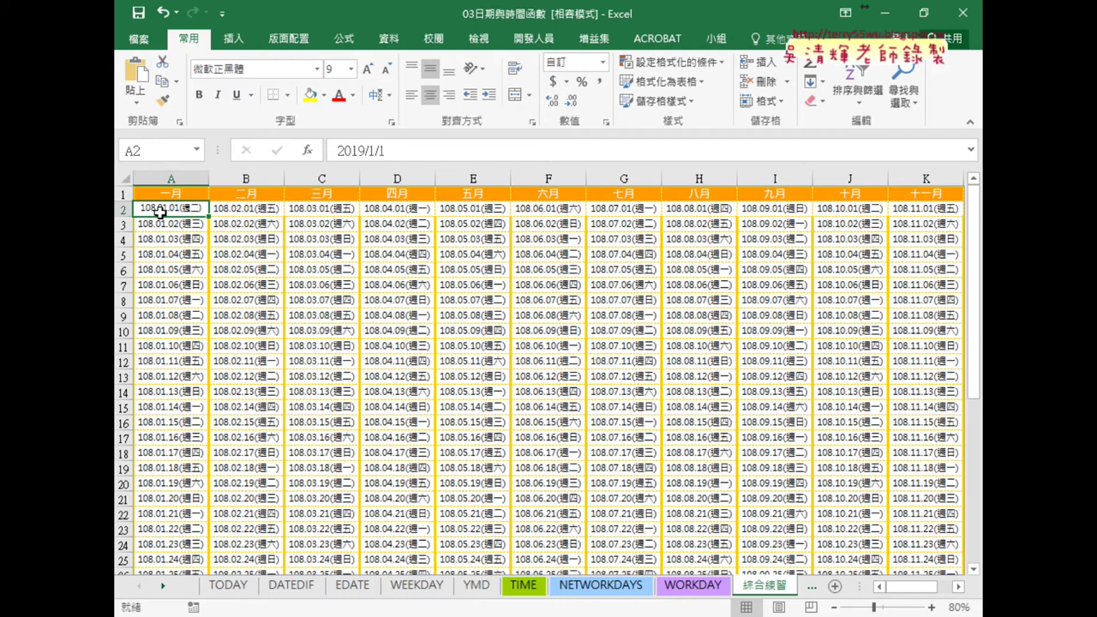
key("ctrl+shift+End")
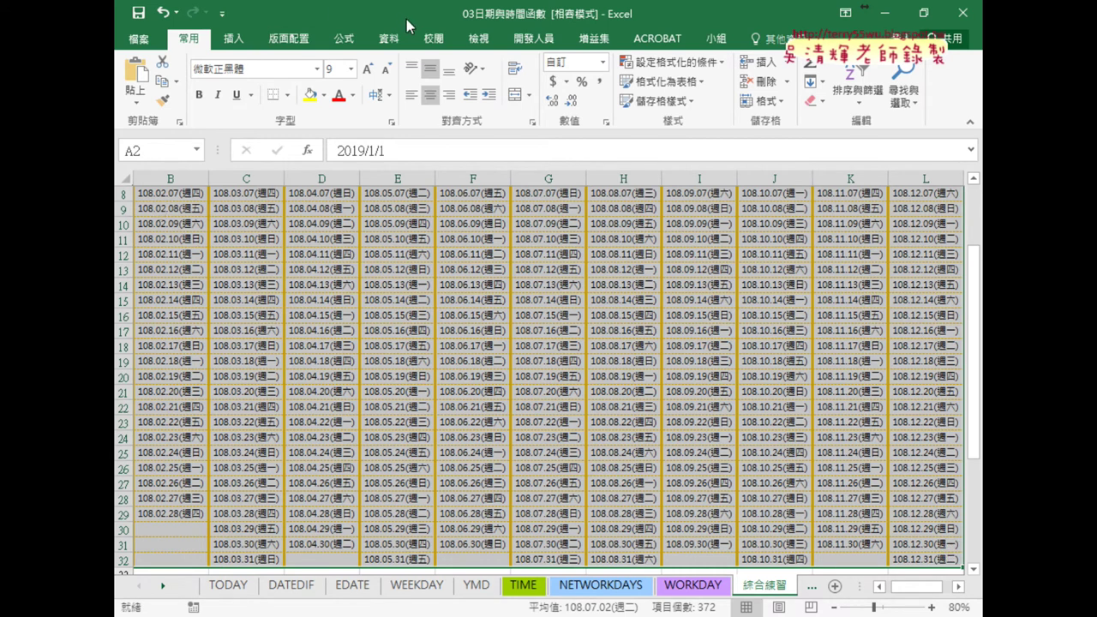
left_click(671, 62)
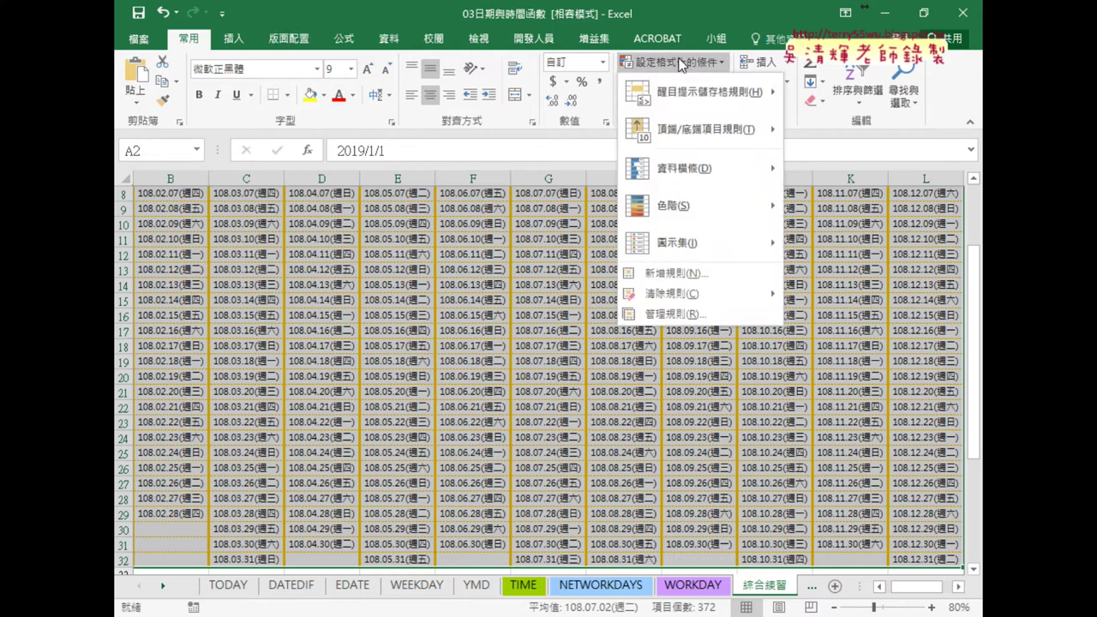
Step: Start a new formula-based conditional formatting rule and enter =weekday(A2)
left_click(680, 277)
left_click(512, 253)
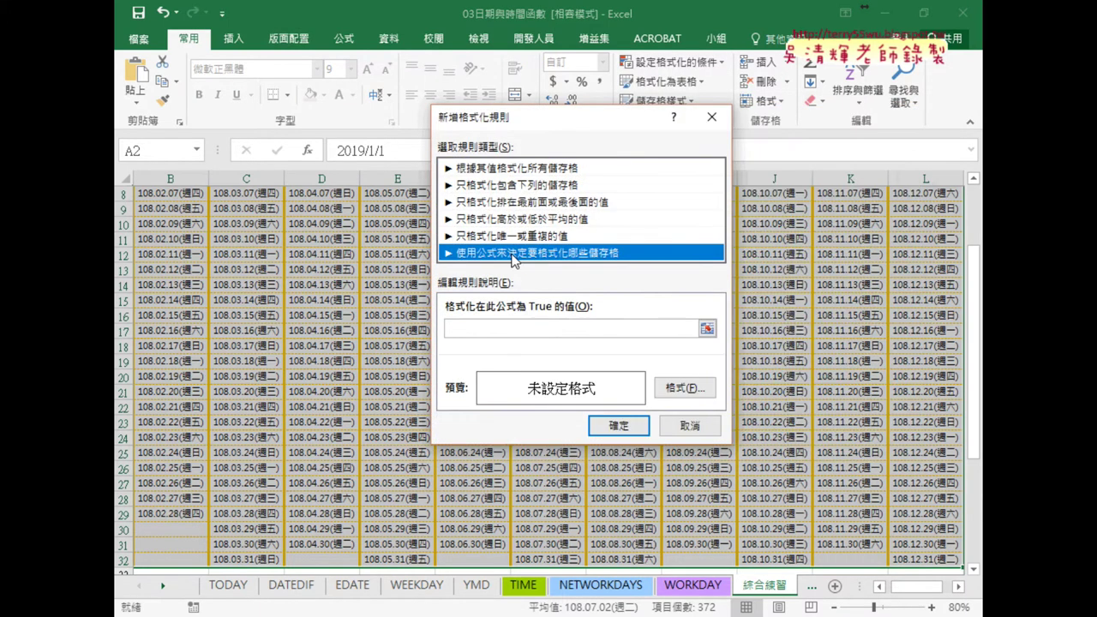
left_click(497, 330)
left_click(494, 329)
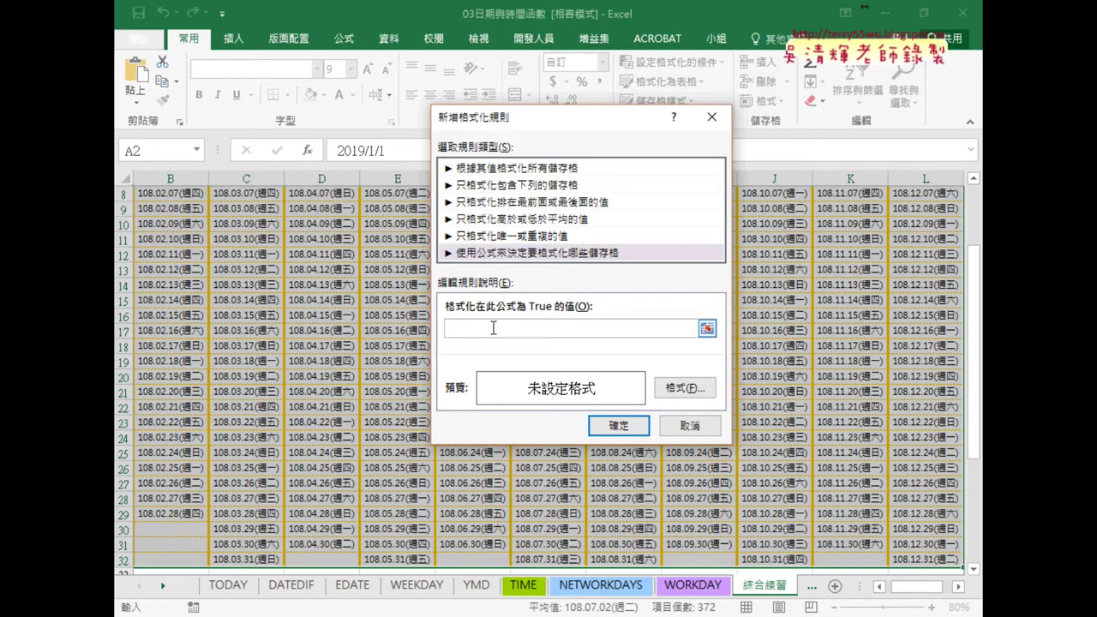
type("=")
type("weekday(")
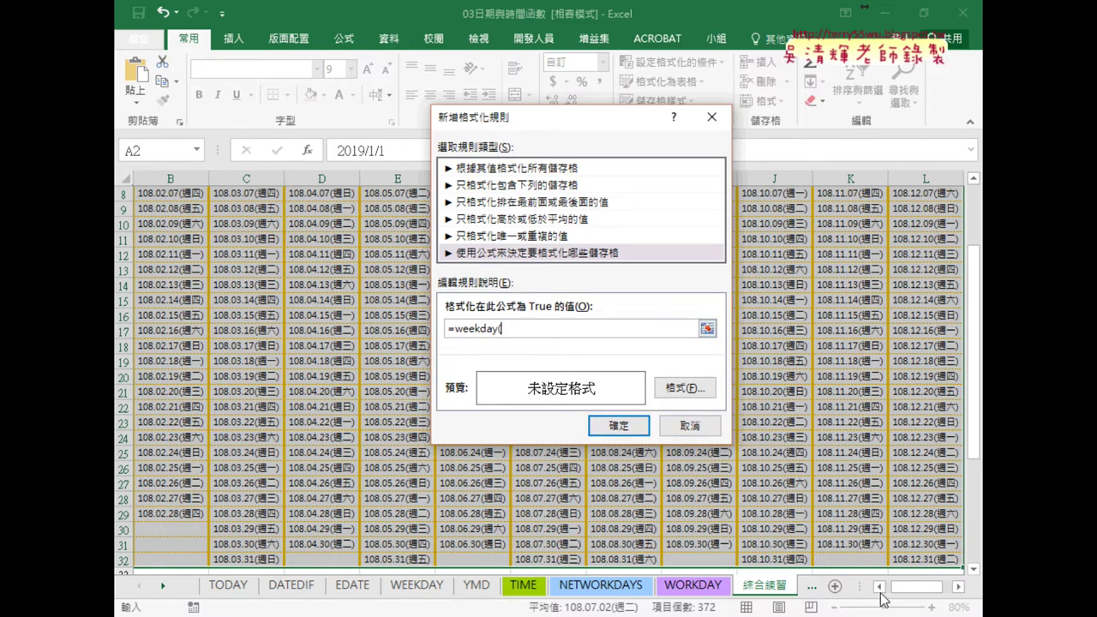
scroll(908, 570, "up", 3)
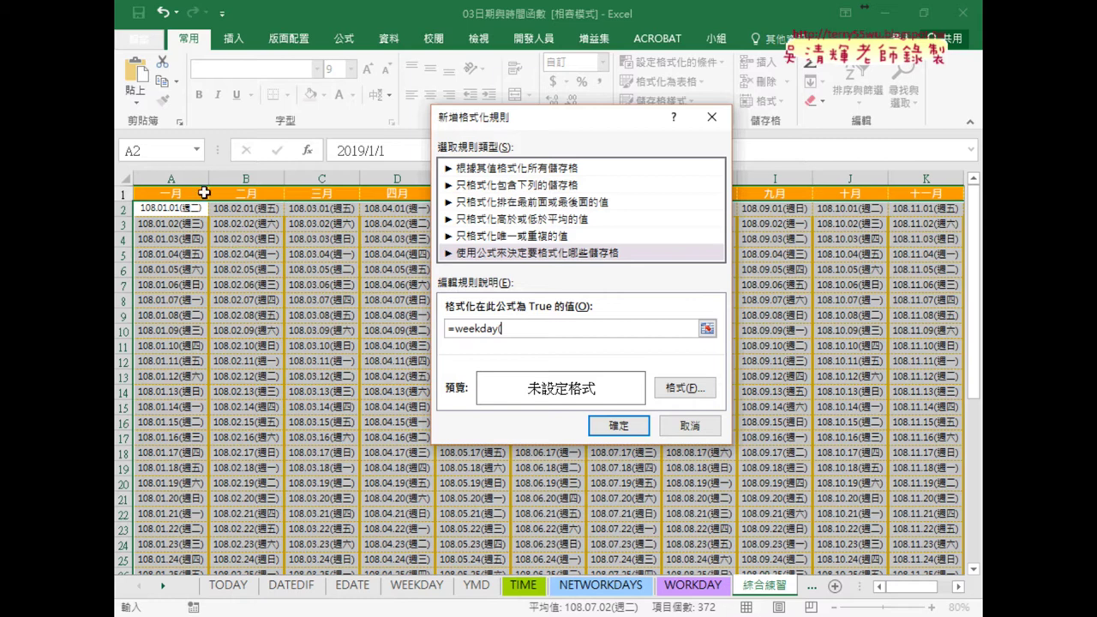
type("A")
type("2")
type(")")
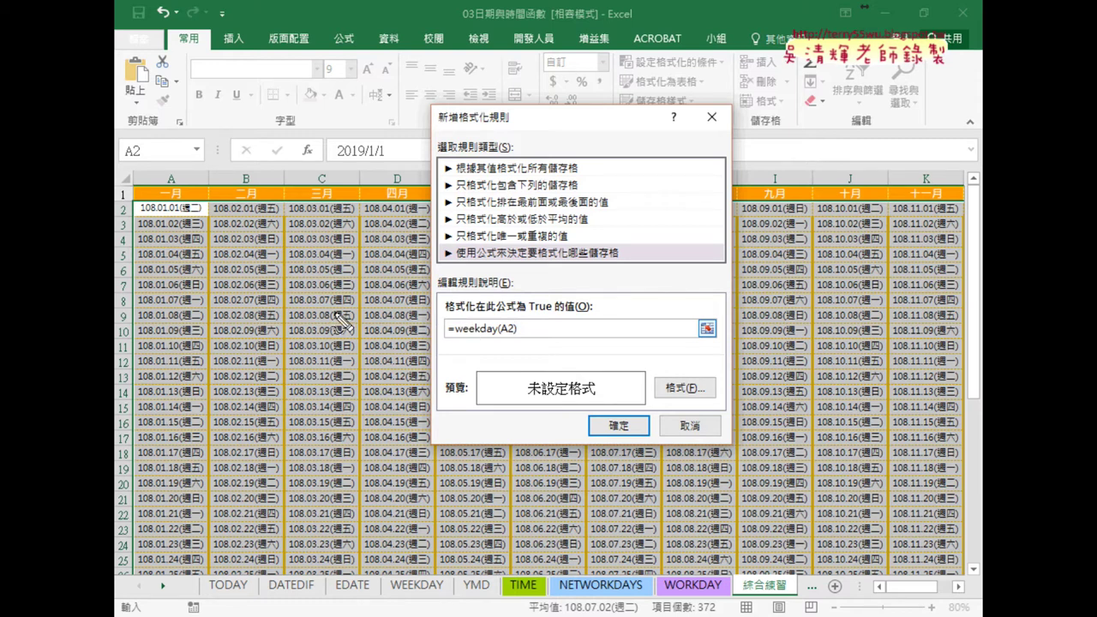
Step: Complete the rule formula so it reads =weekday(A2)=7 for Saturdays
mouse_move(190, 221)
left_mouse_down()
mouse_move(143, 222)
mouse_move(300, 228)
left_mouse_up()
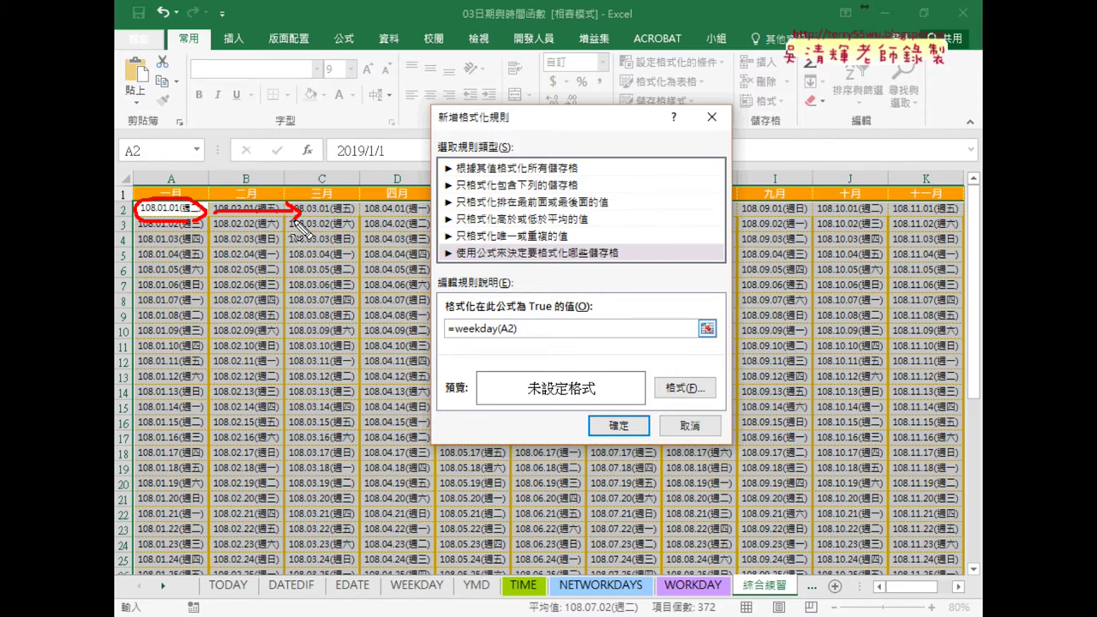
left_click_drag(448, 340, 537, 340)
left_click_drag(677, 387, 692, 409)
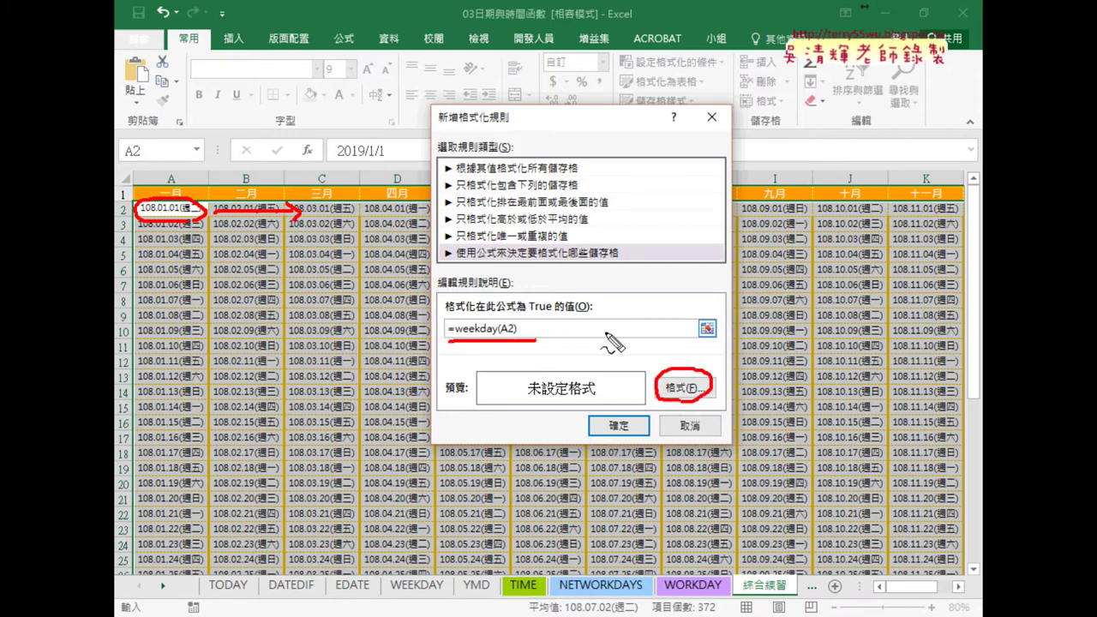
mouse_move(617, 314)
left_mouse_down()
mouse_move(640, 302)
mouse_move(681, 372)
left_mouse_up()
mouse_move(688, 316)
left_mouse_down()
mouse_move(701, 296)
mouse_move(711, 330)
mouse_move(765, 293)
left_mouse_up()
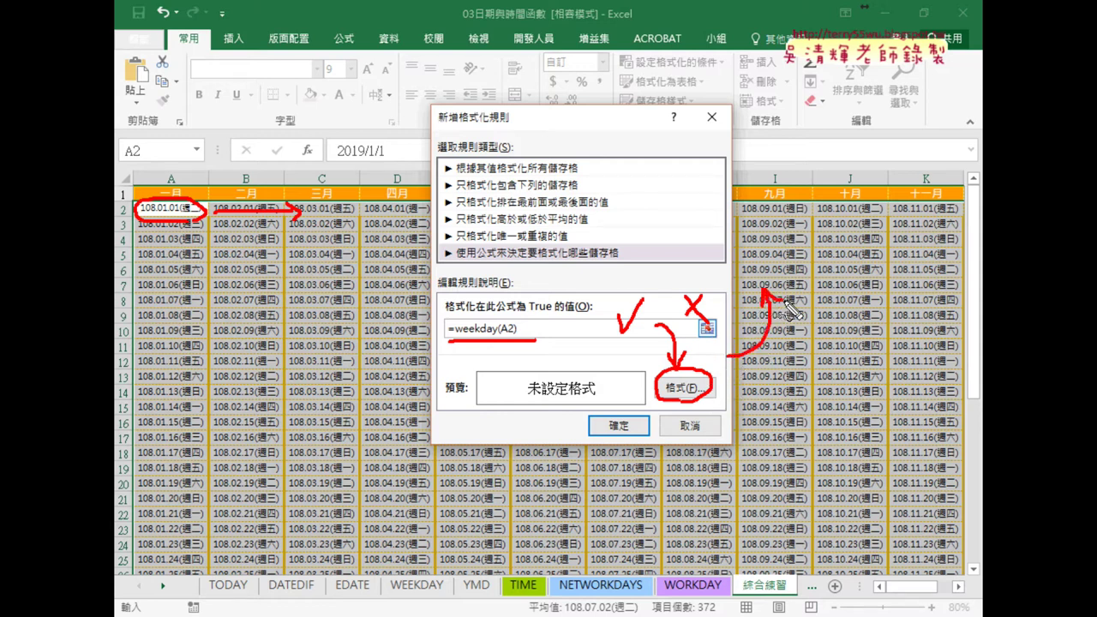
key("Escape")
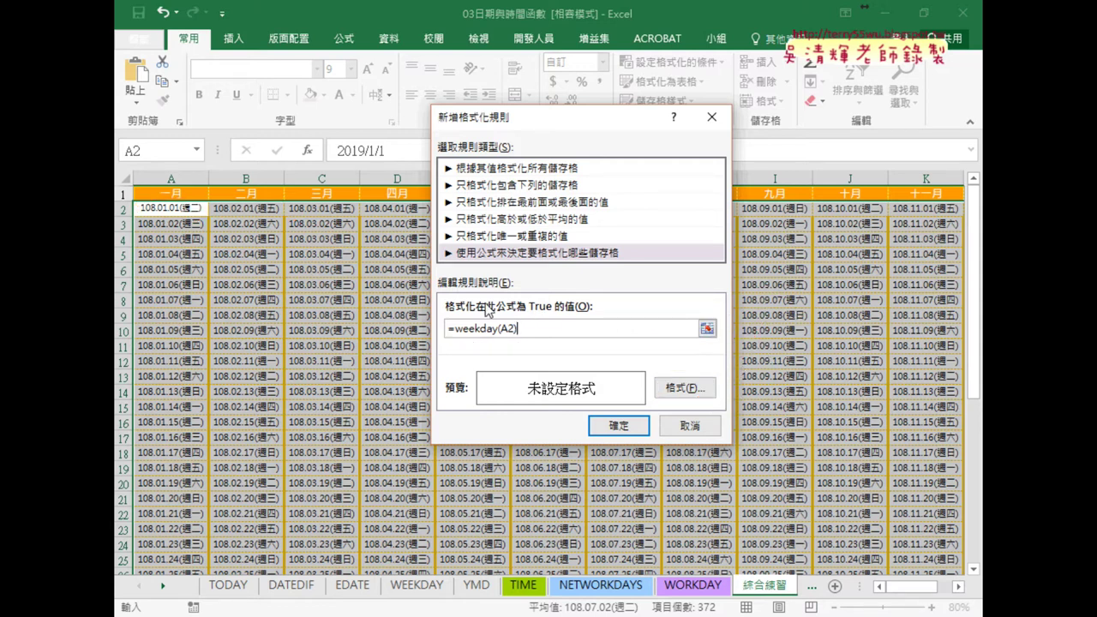
left_click(459, 329)
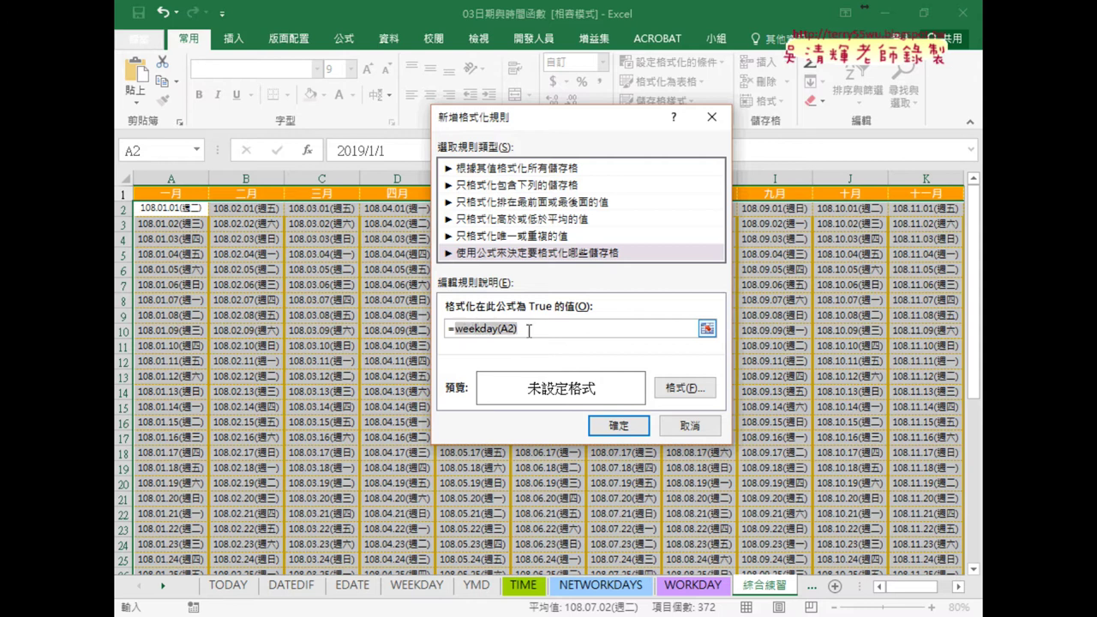
left_click(548, 330)
type("=7")
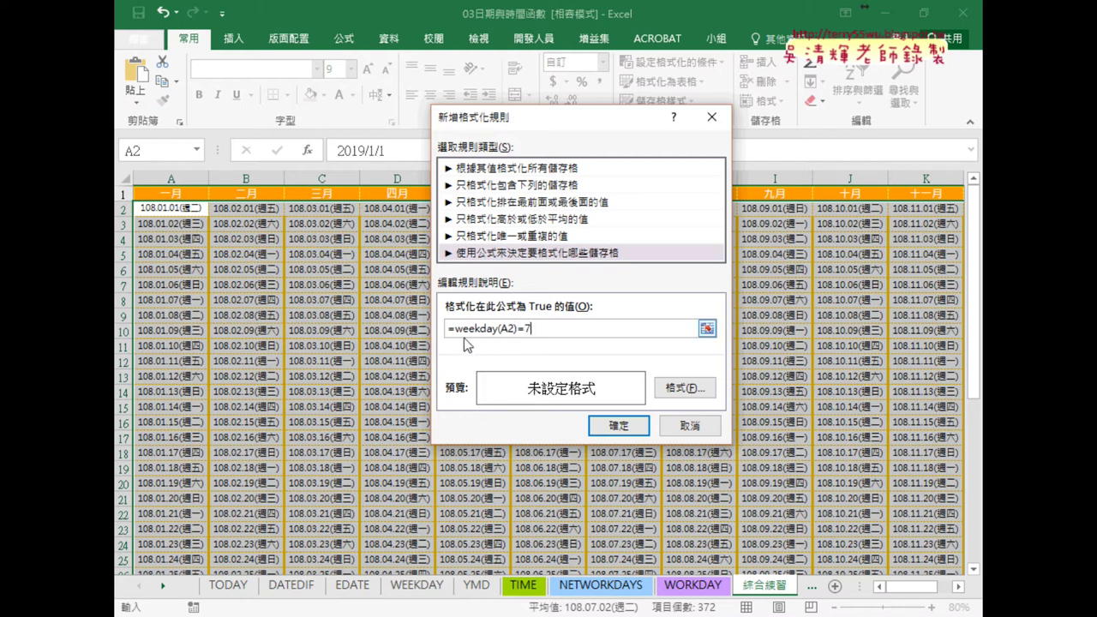
left_click_drag(454, 329, 541, 329)
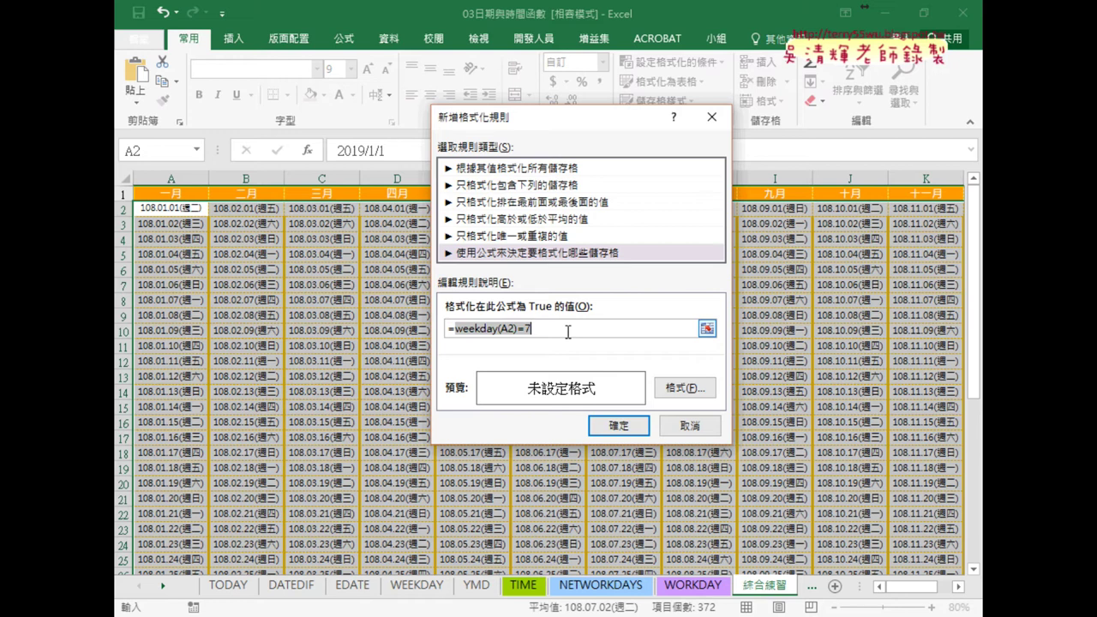
Step: Set the Saturday rule's format to a dark olive green font and light green fill
left_click(685, 387)
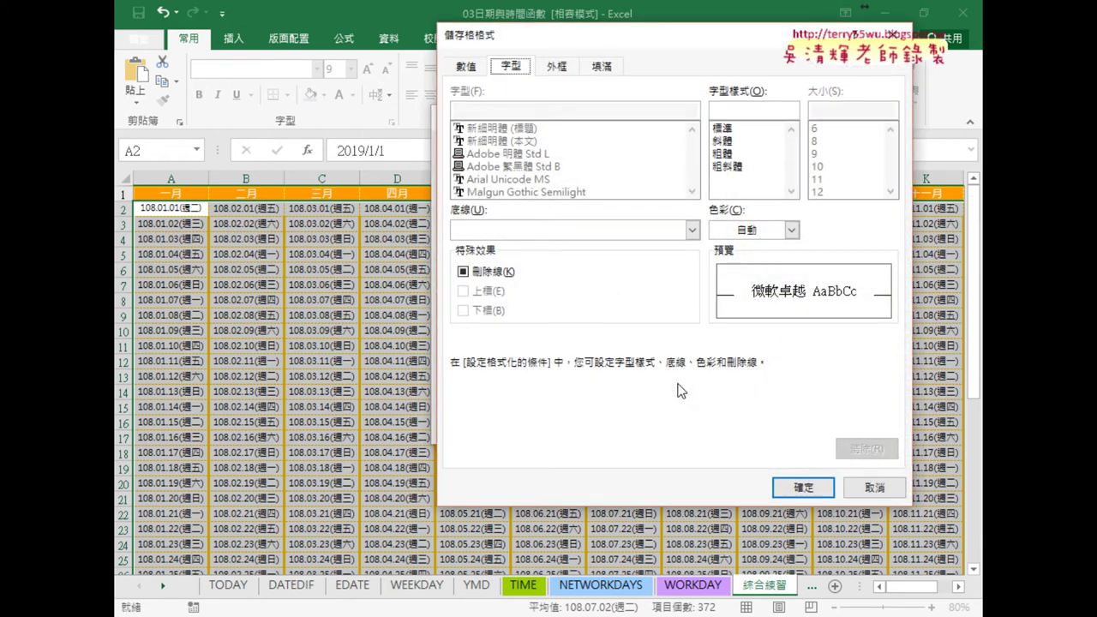
left_click(791, 230)
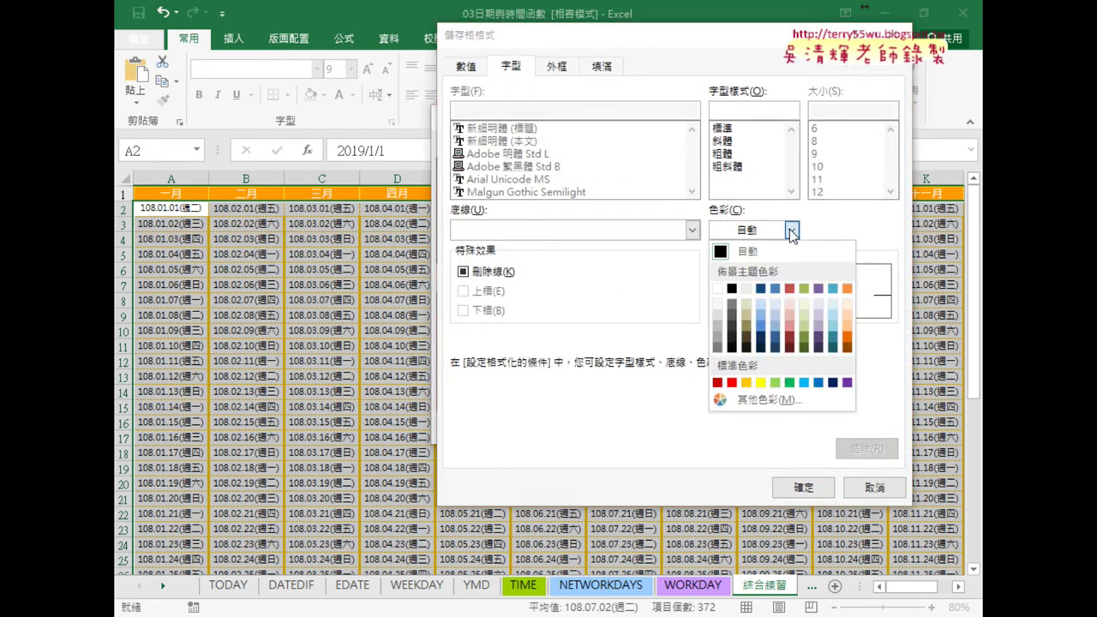
left_click(805, 348)
left_click(604, 69)
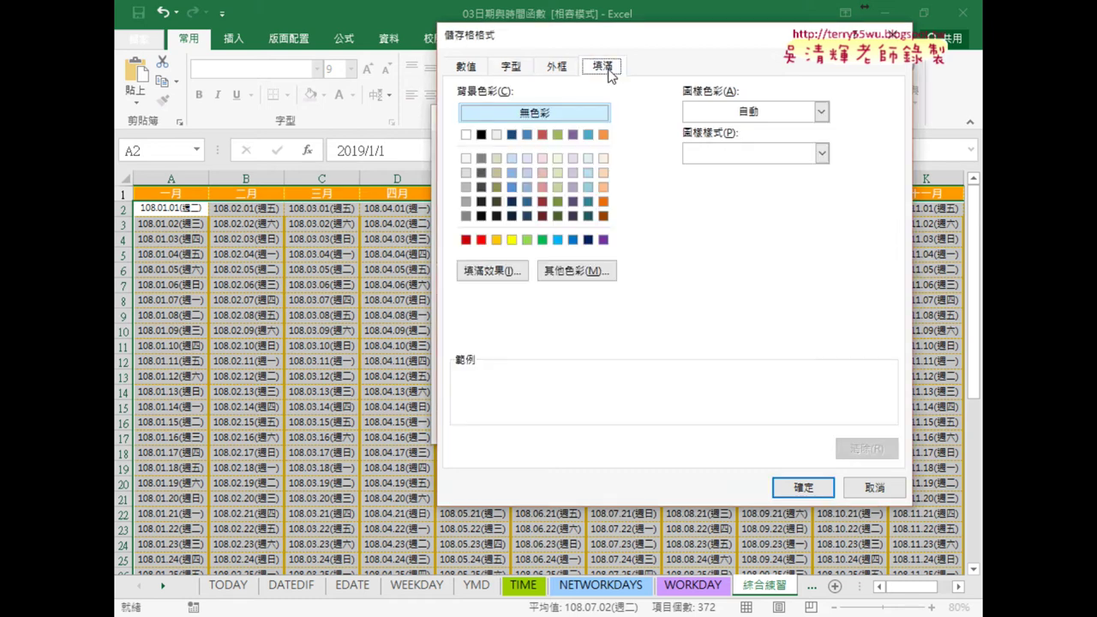
left_click(560, 159)
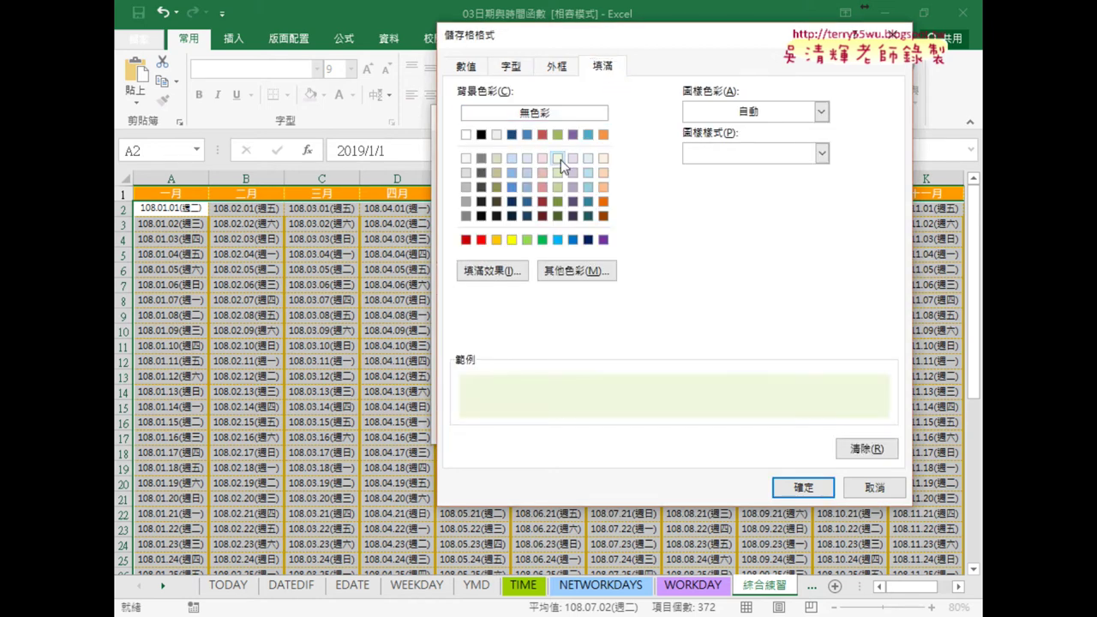
left_click(515, 68)
left_click(599, 69)
left_click(809, 488)
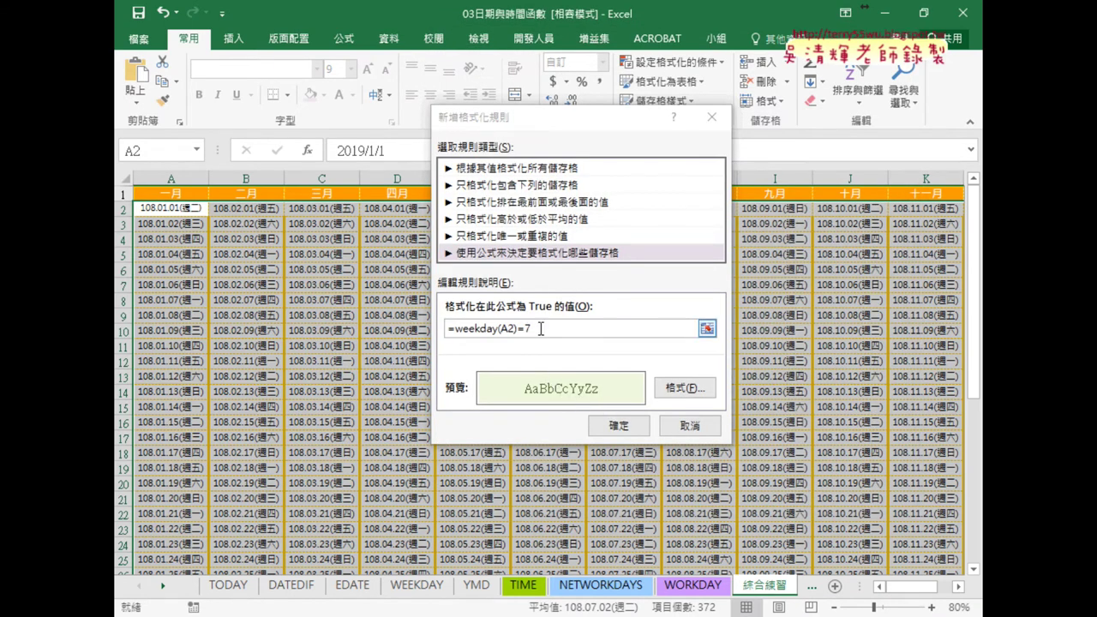
Step: Copy the rule formula for reuse and confirm the Saturday rule
left_click_drag(540, 328, 447, 329)
right_click(485, 329)
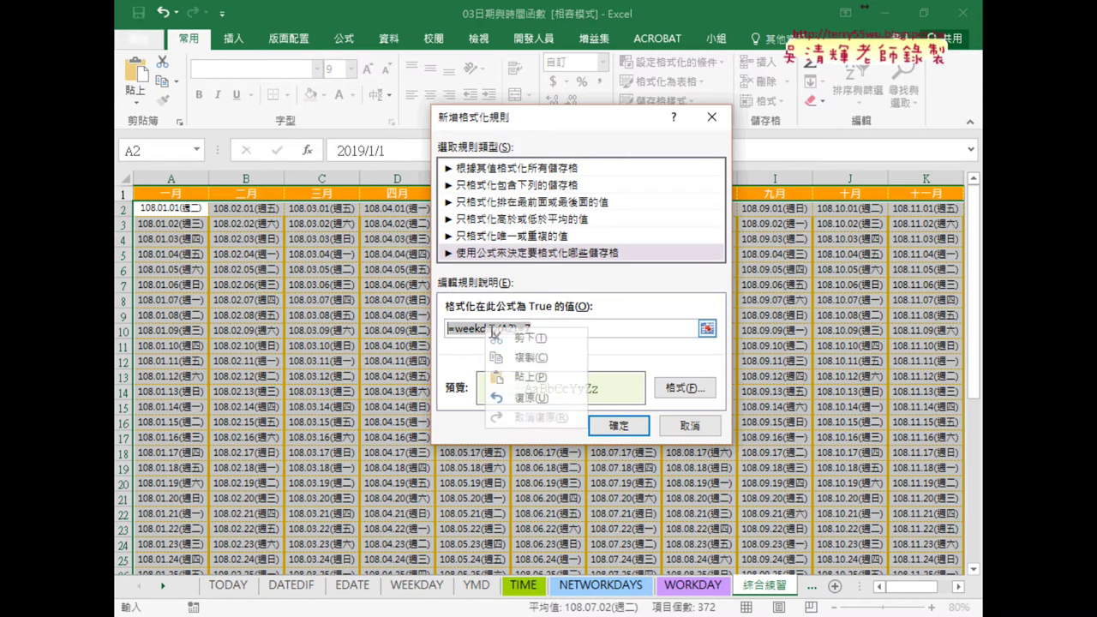
left_click(519, 359)
left_click(639, 428)
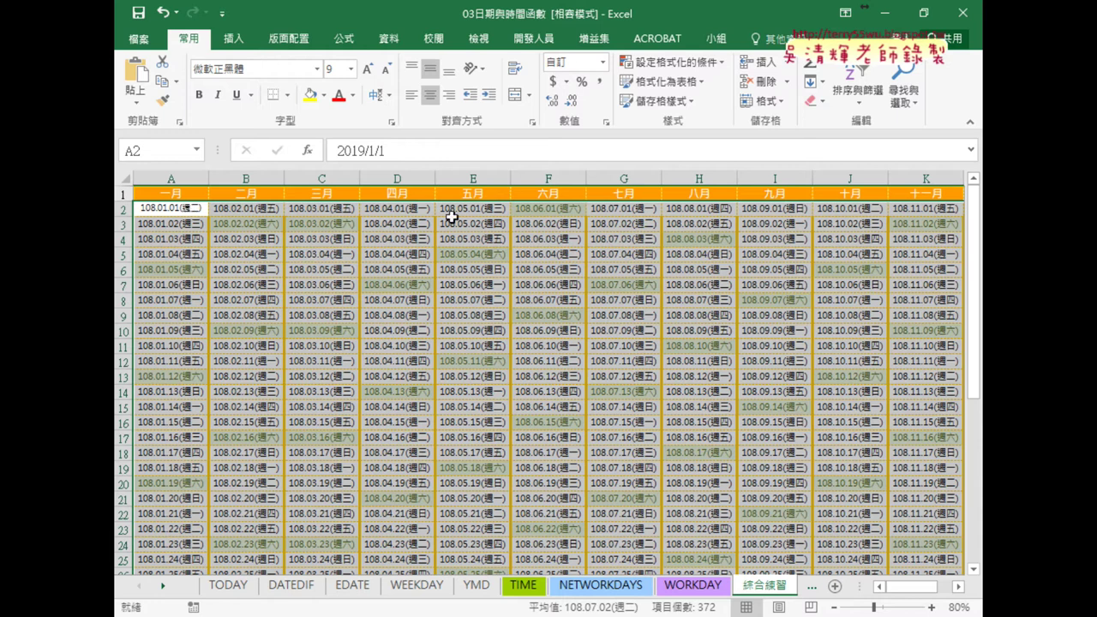
Step: Create a second formula-based rule for Sundays using =weekday(A2)=1
left_click(692, 68)
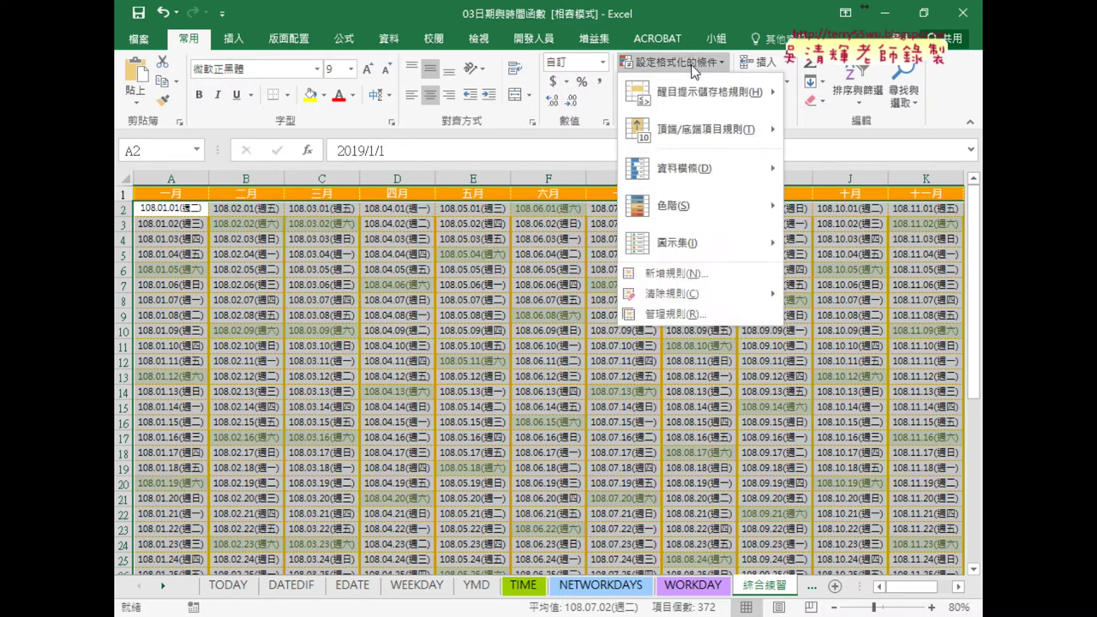
left_click(677, 273)
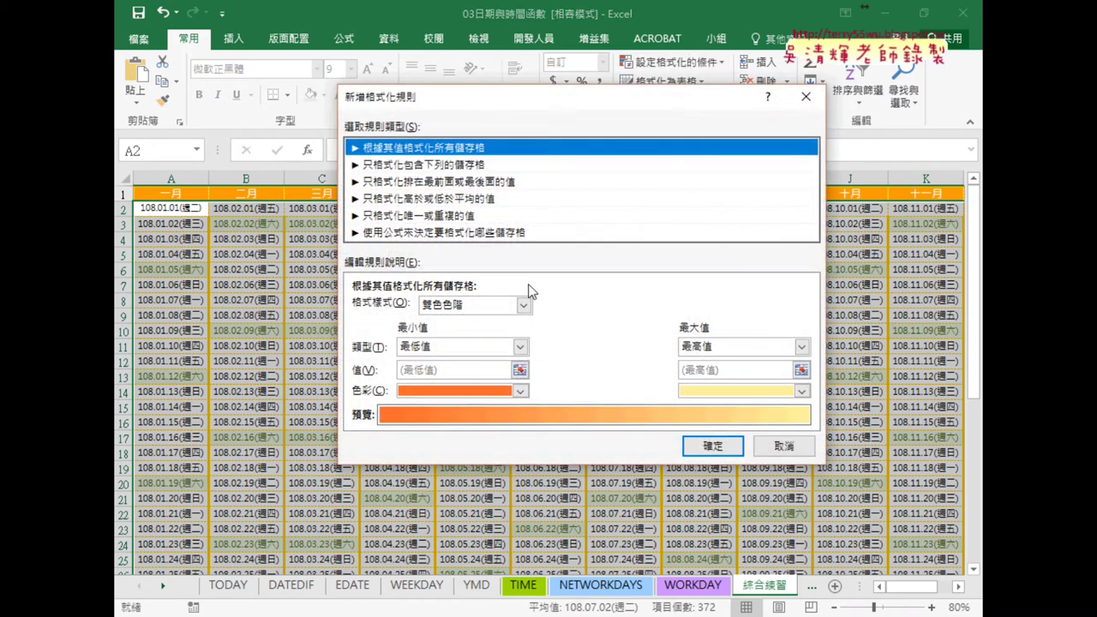
left_click(455, 234)
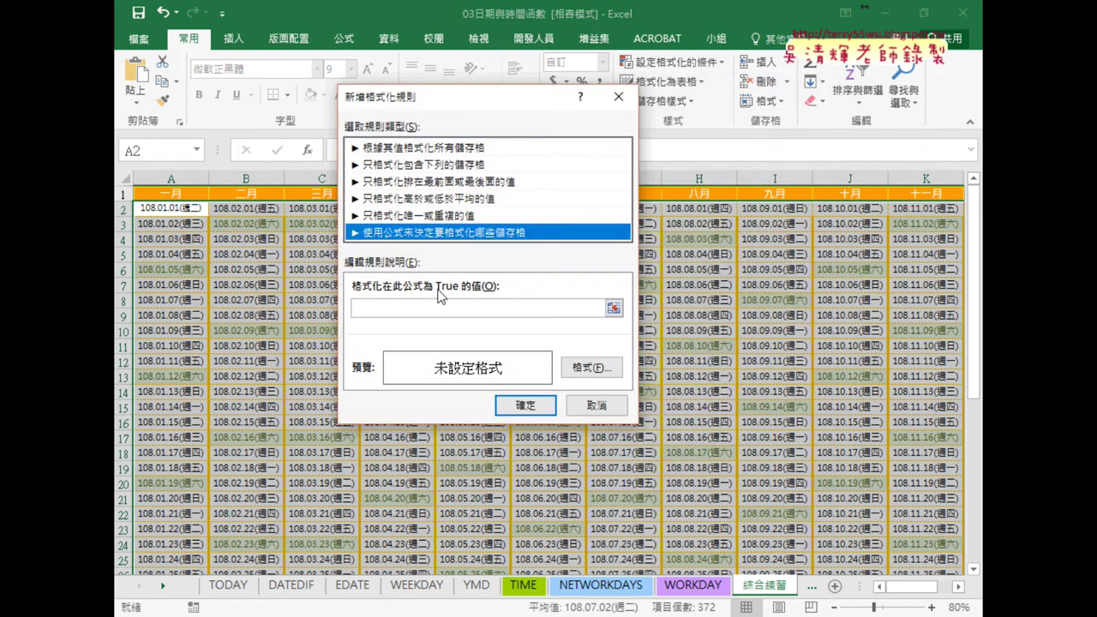
left_click(397, 309)
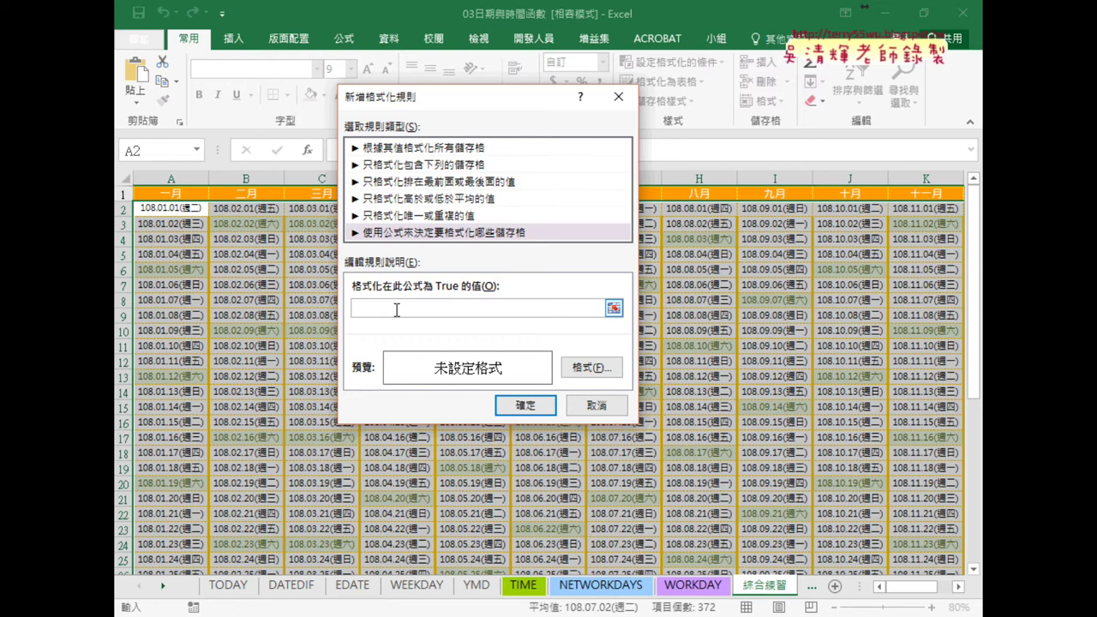
type("=weekday(A2)=7")
Step: Format the Sunday rule with red font on a yellow fill and apply it
left_click(591, 367)
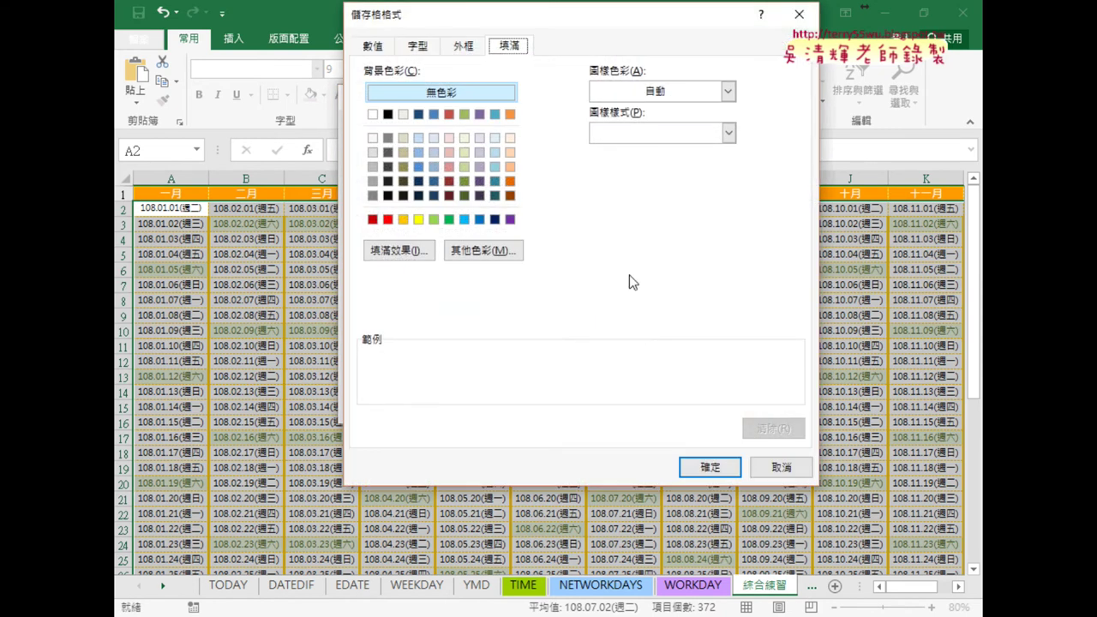
left_click(417, 46)
left_click(699, 210)
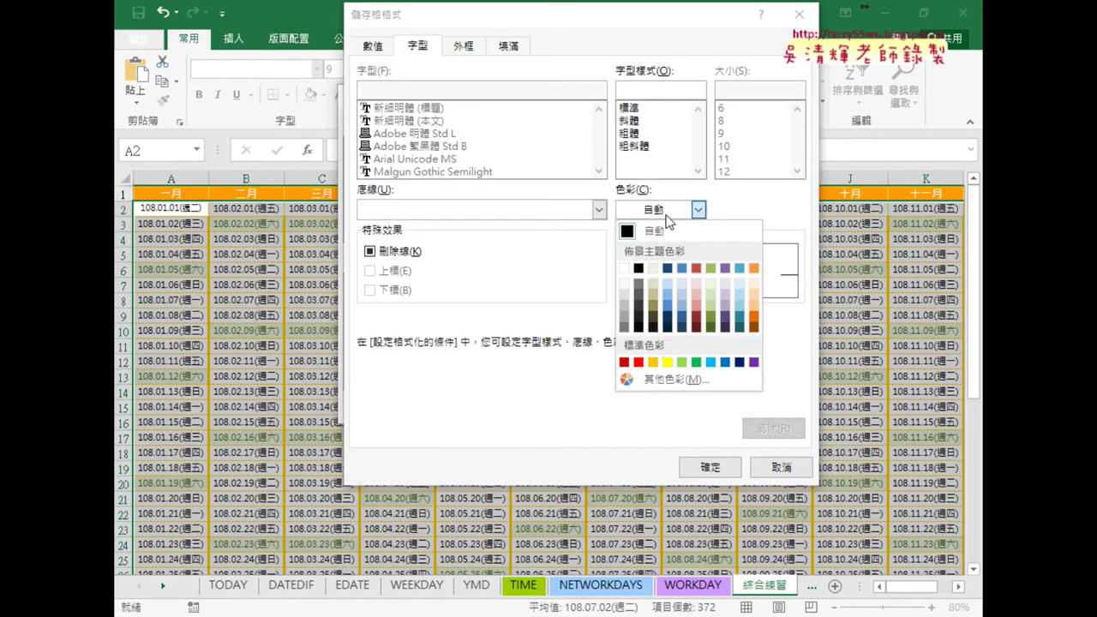
left_click(639, 362)
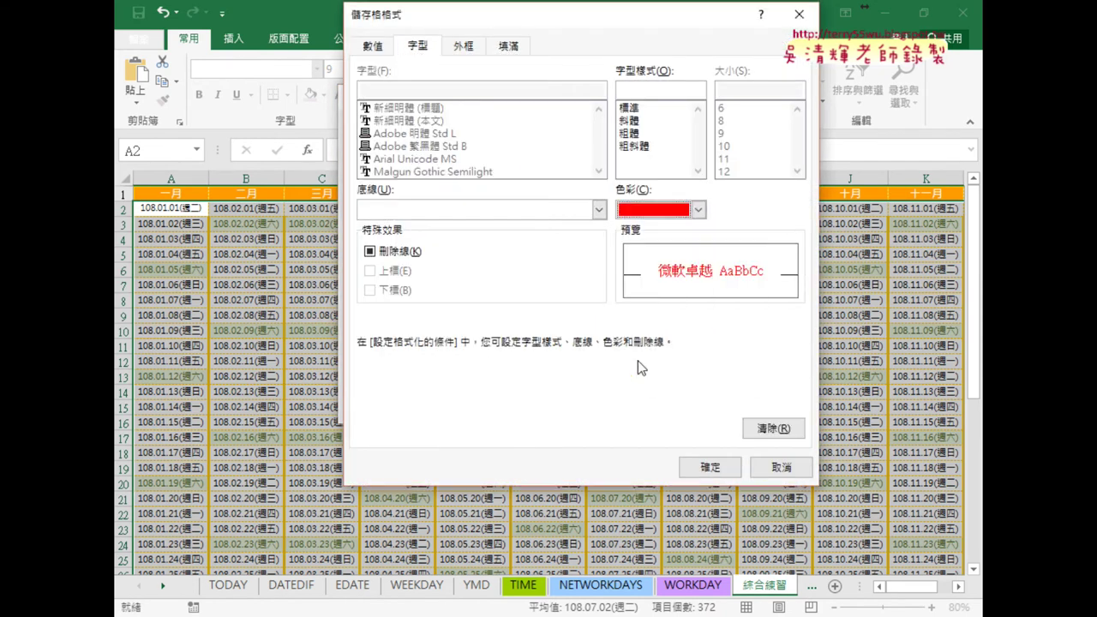
left_click(508, 46)
left_click(418, 219)
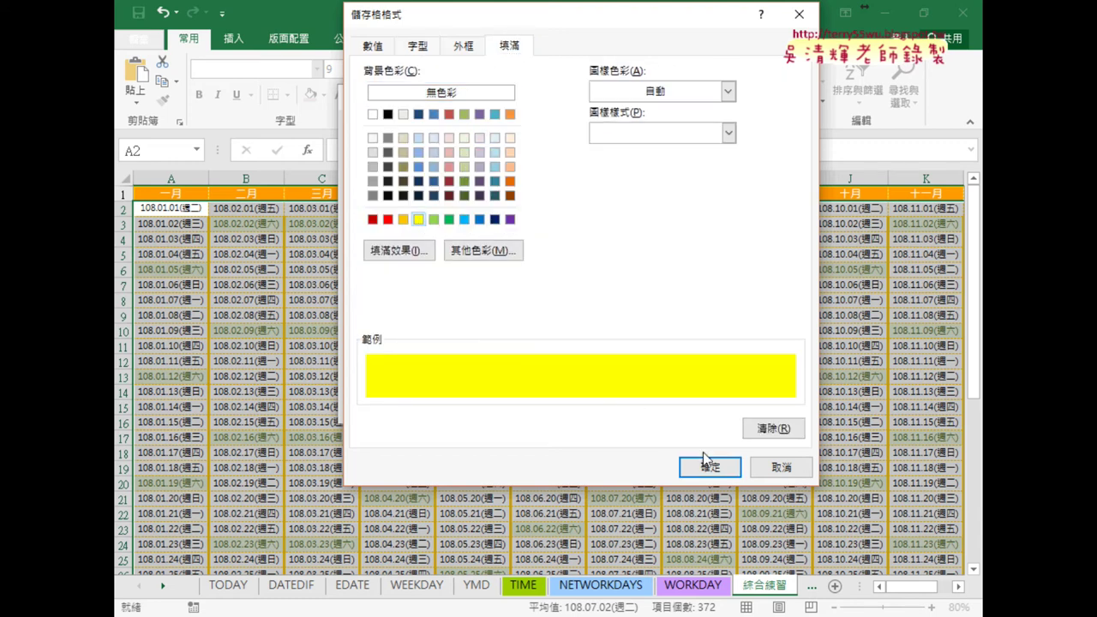
left_click(716, 462)
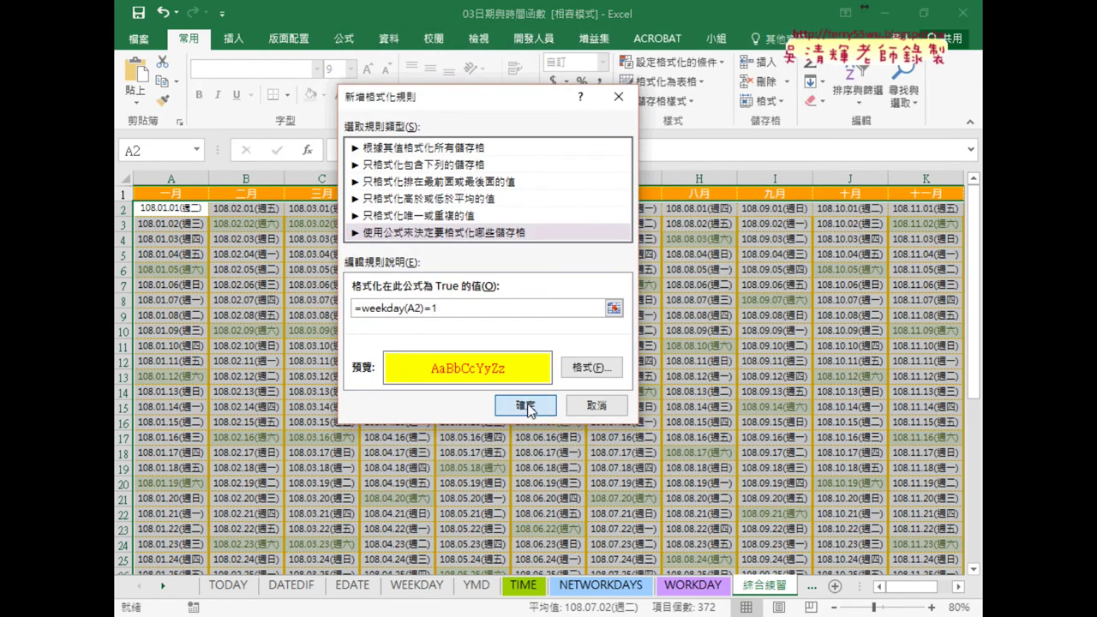
left_click(526, 408)
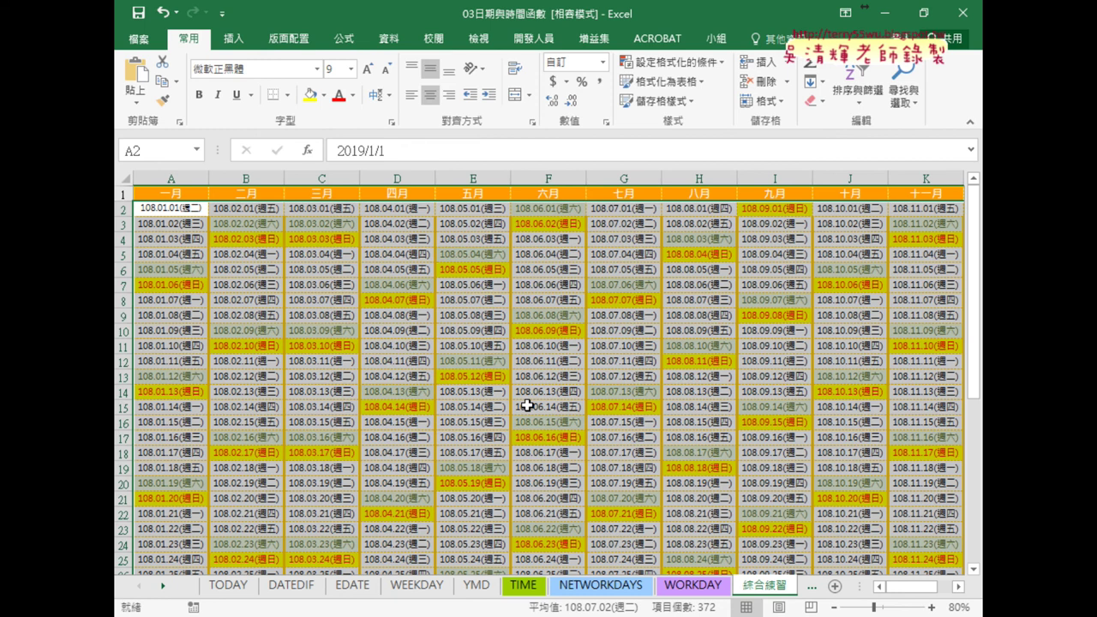
Step: Zoom out from 80% to 60% to show all twelve months
left_click(836, 608)
left_click(835, 608)
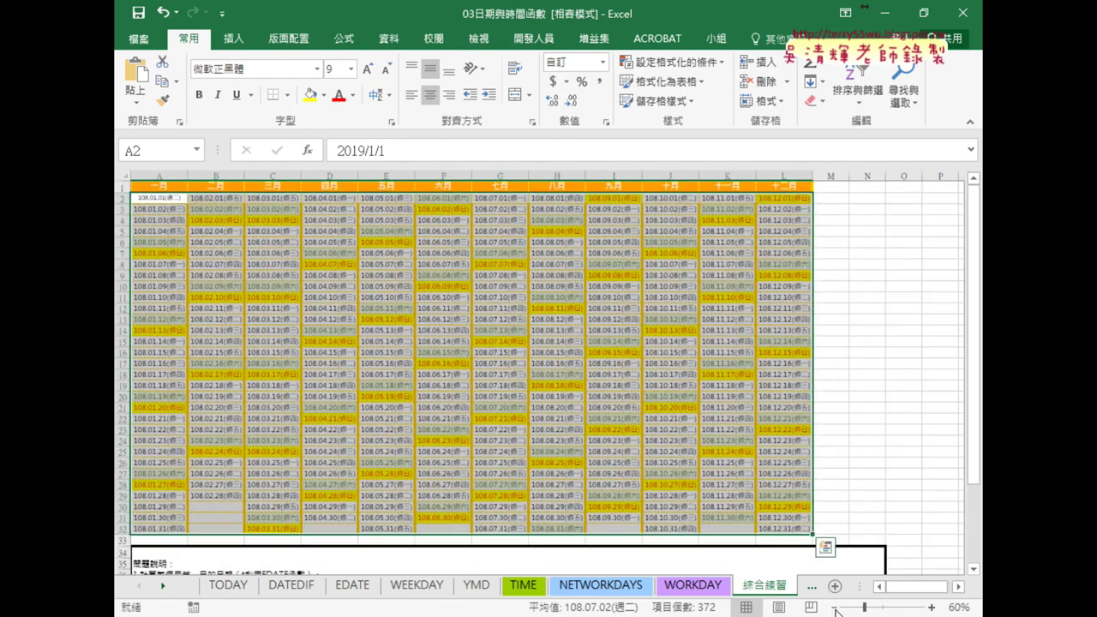